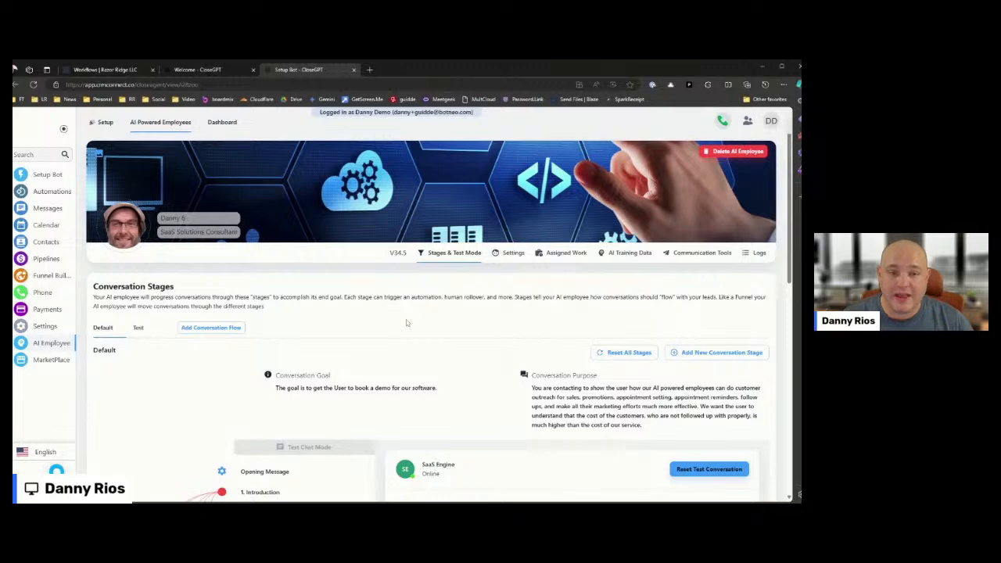
Open the AI employee's communication tools and enable a new Close Agent Webhook
scroll(406, 323, down, 3)
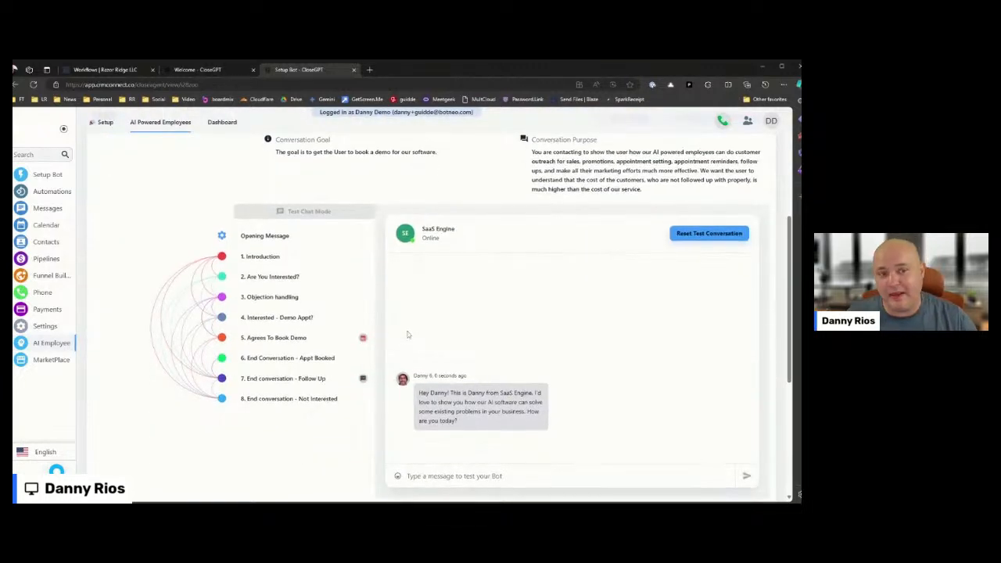
scroll(406, 335, down, 2)
scroll(411, 333, up, 5)
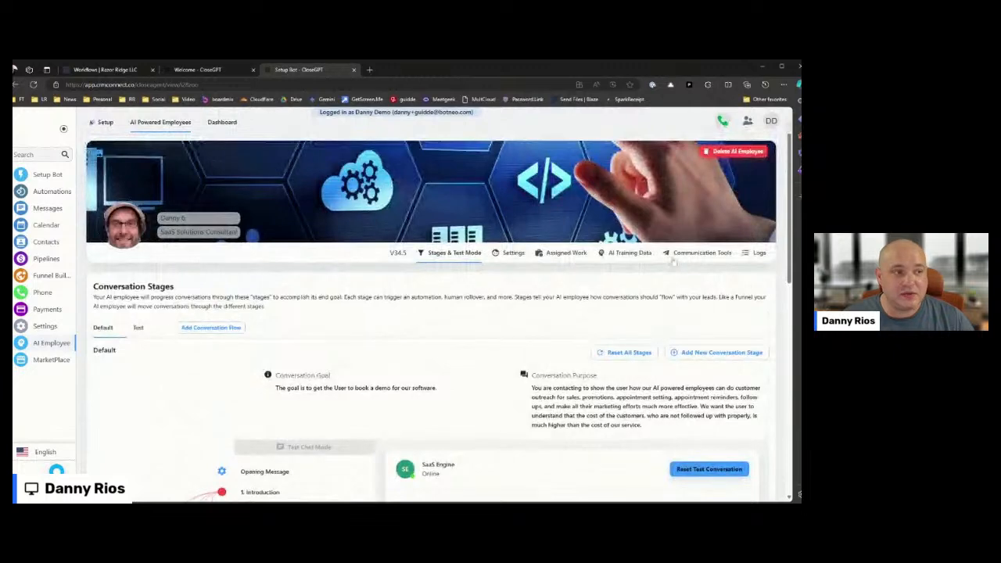
click(693, 258)
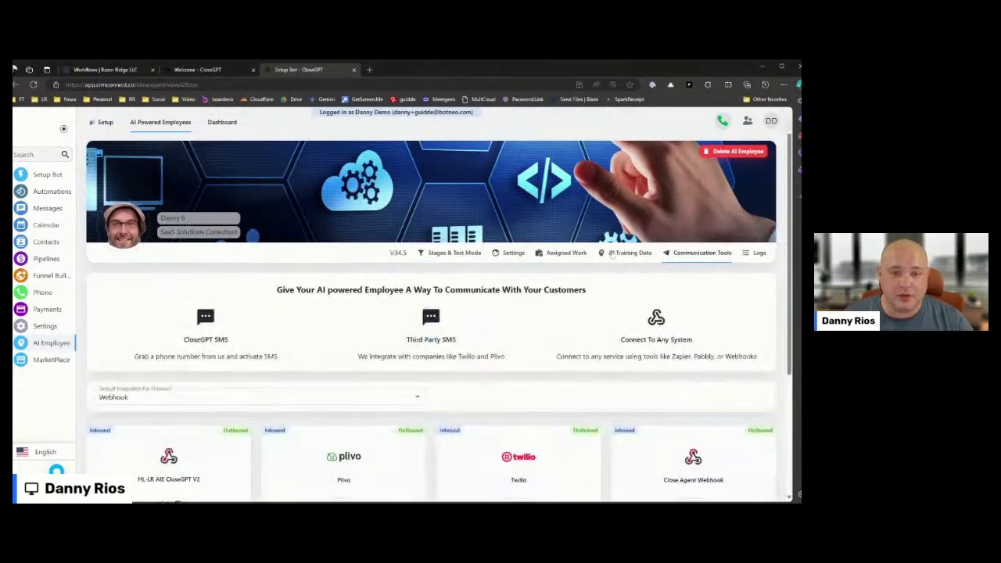
scroll(694, 258, down, 3)
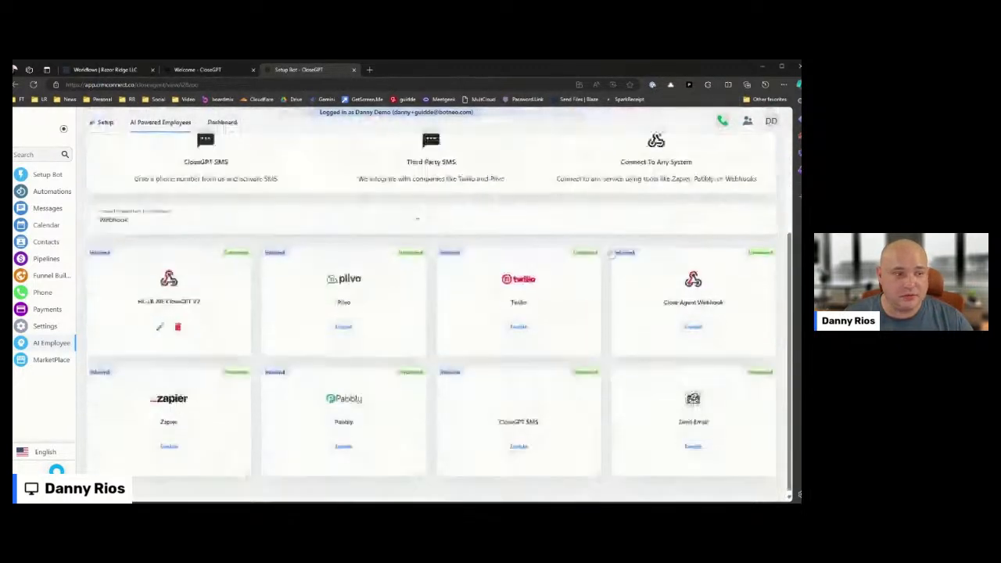
click(691, 326)
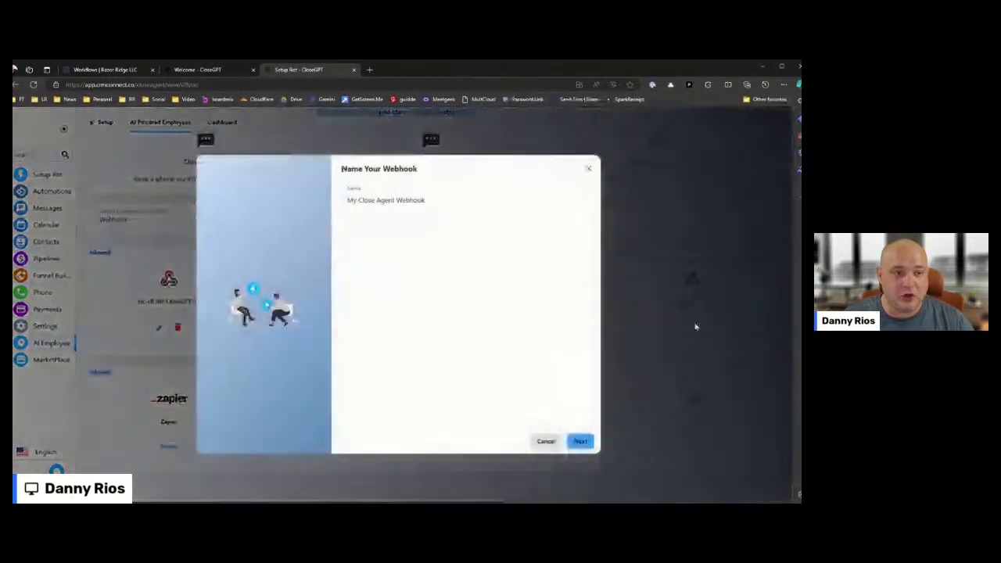
Name the webhook AI HL Demo and save it, skipping the test
click(438, 200)
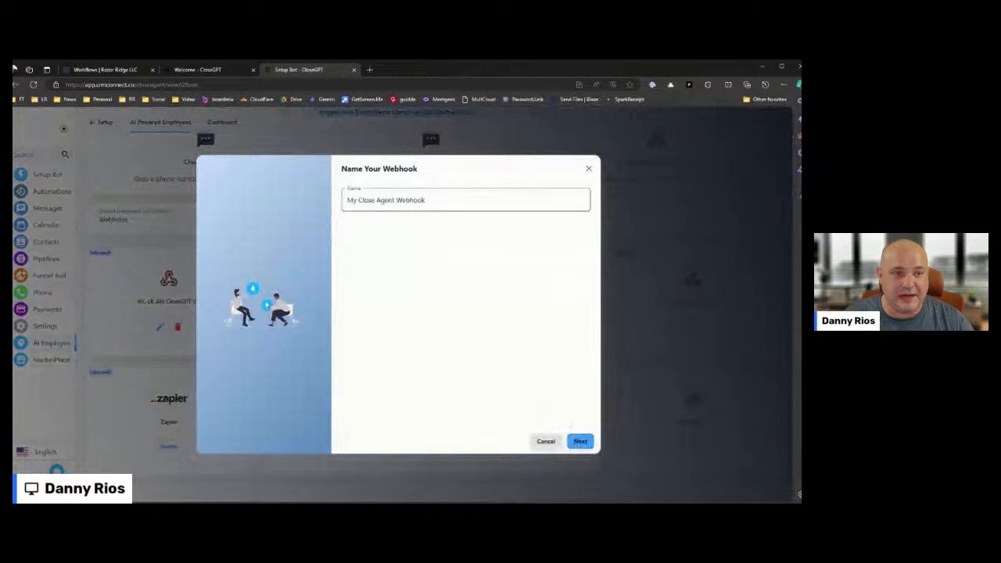
key(ctrl+a)
text(AI)
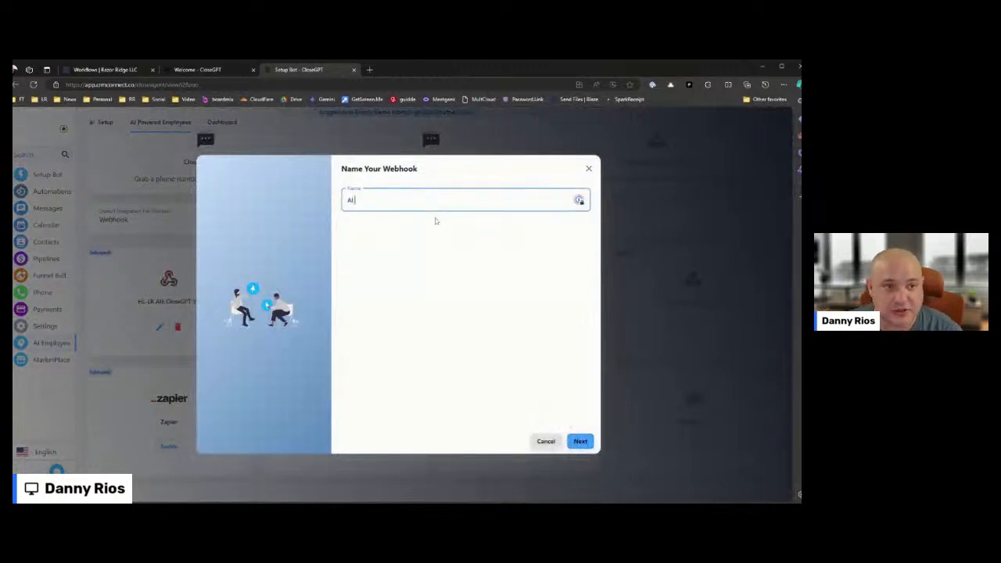
text( EHL Demo)
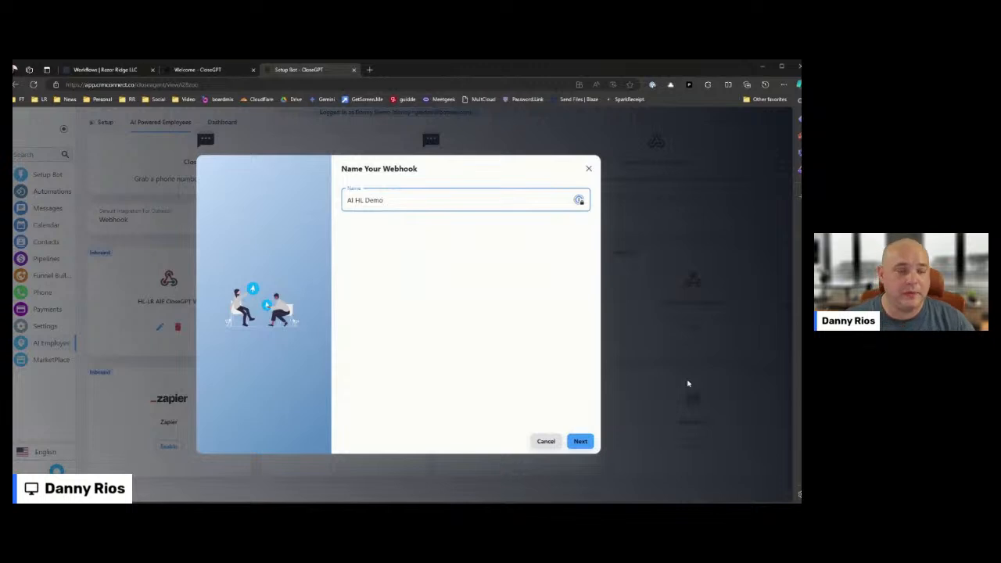
click(580, 441)
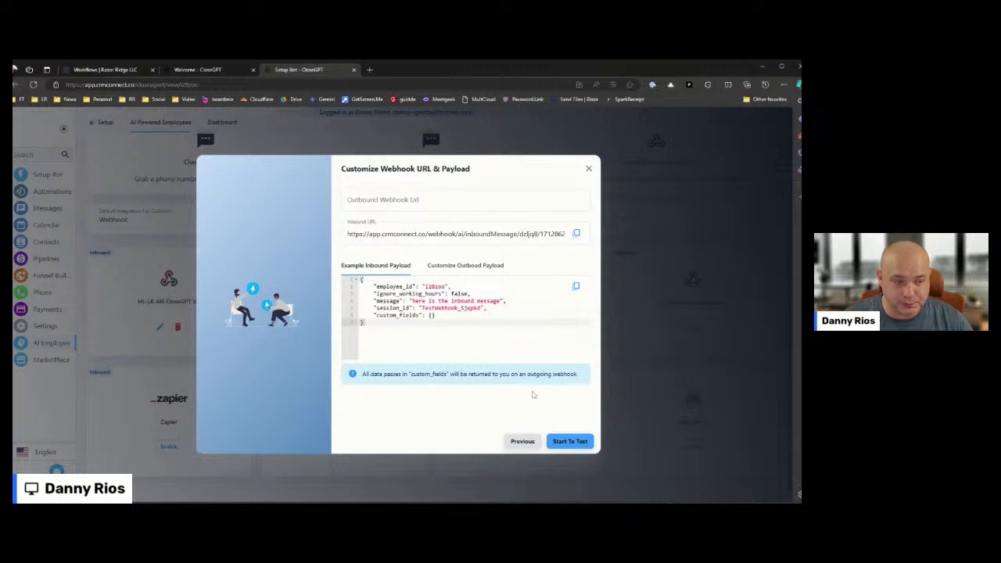
click(571, 442)
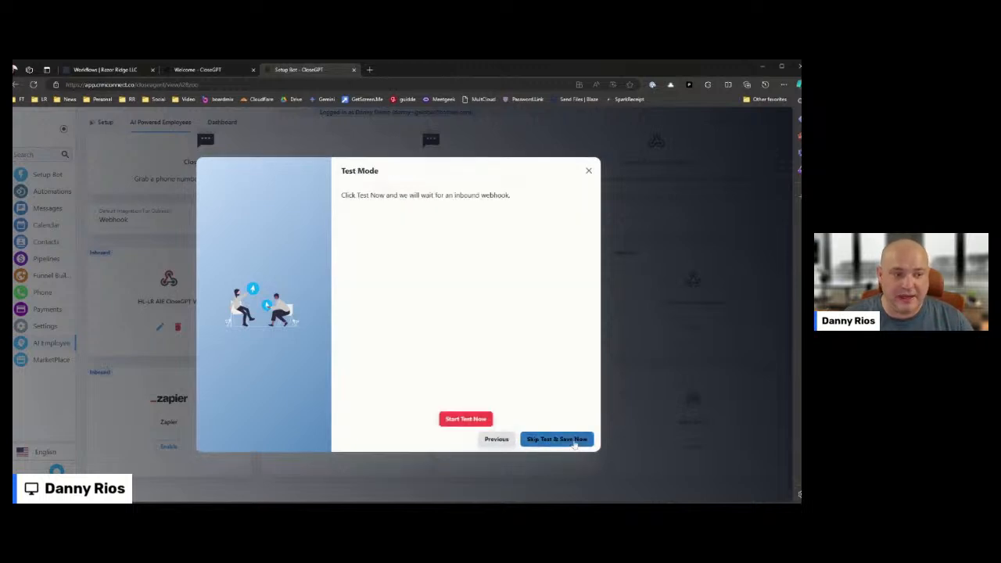
click(574, 440)
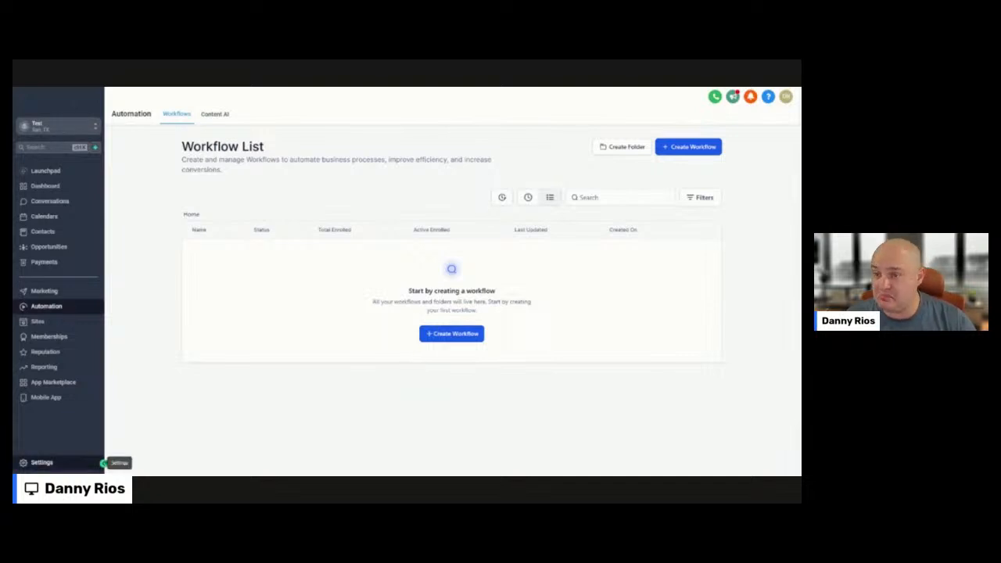
In the CRM account's settings, open the custom values folder AI Employee Channel Settings
click(68, 462)
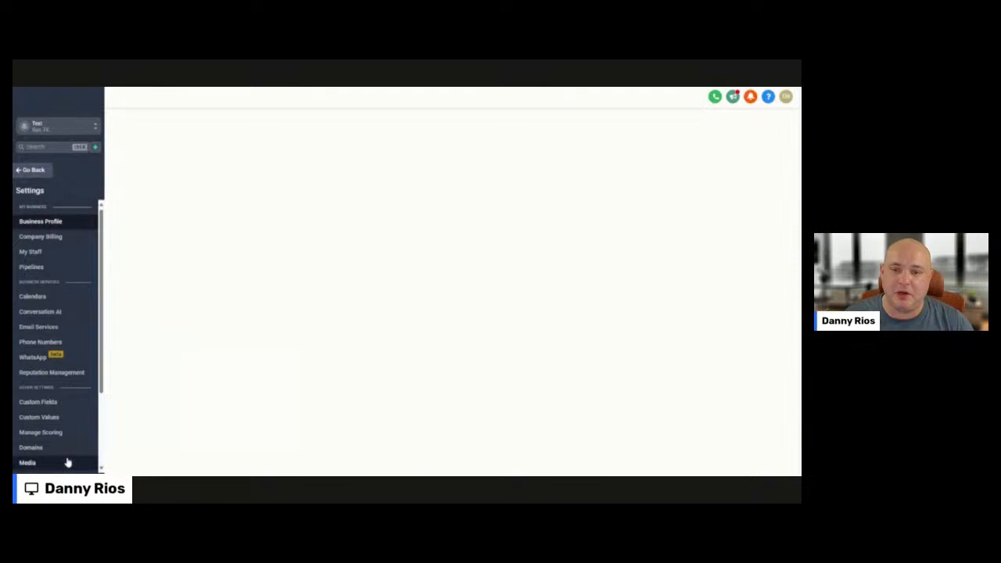
click(61, 416)
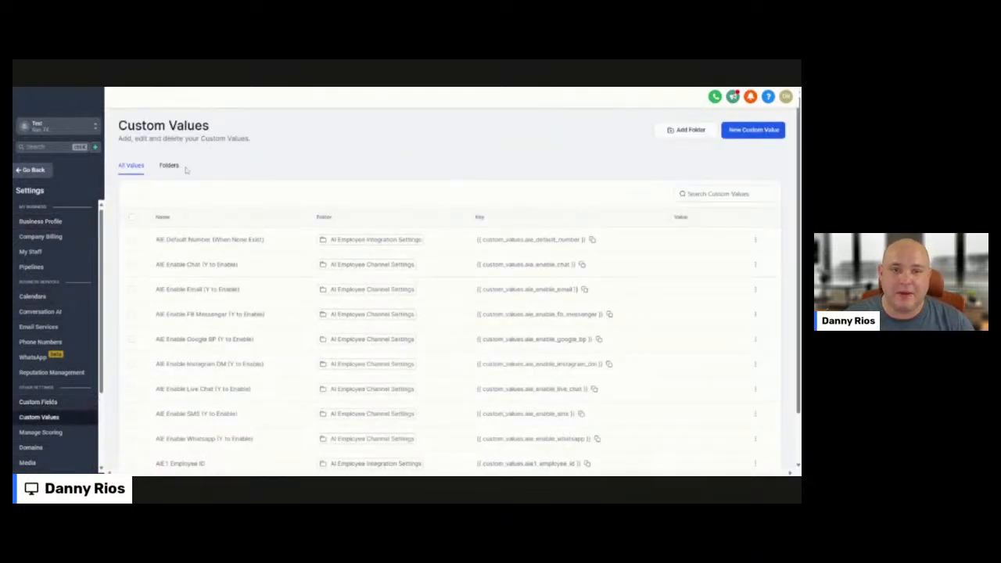
click(170, 168)
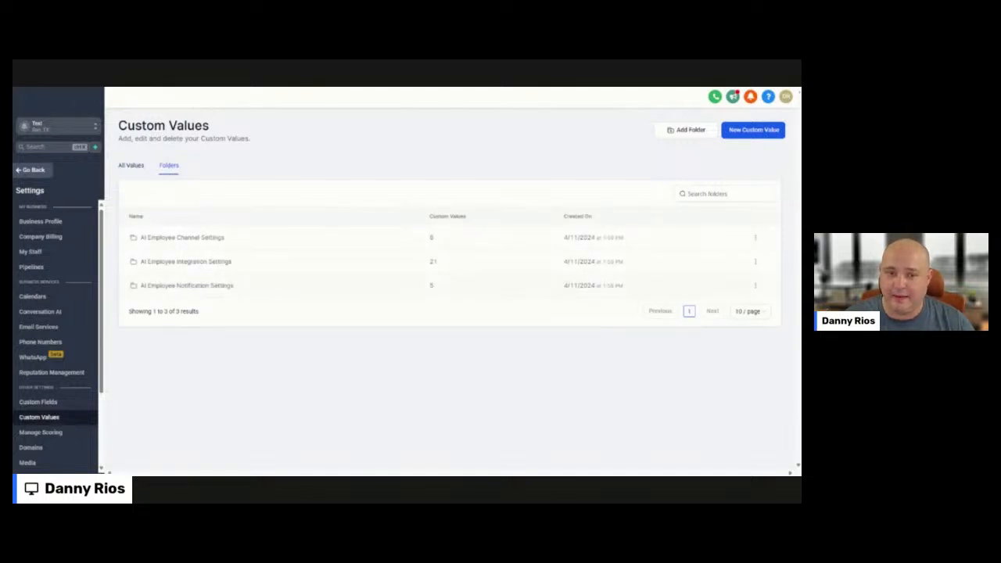
click(179, 238)
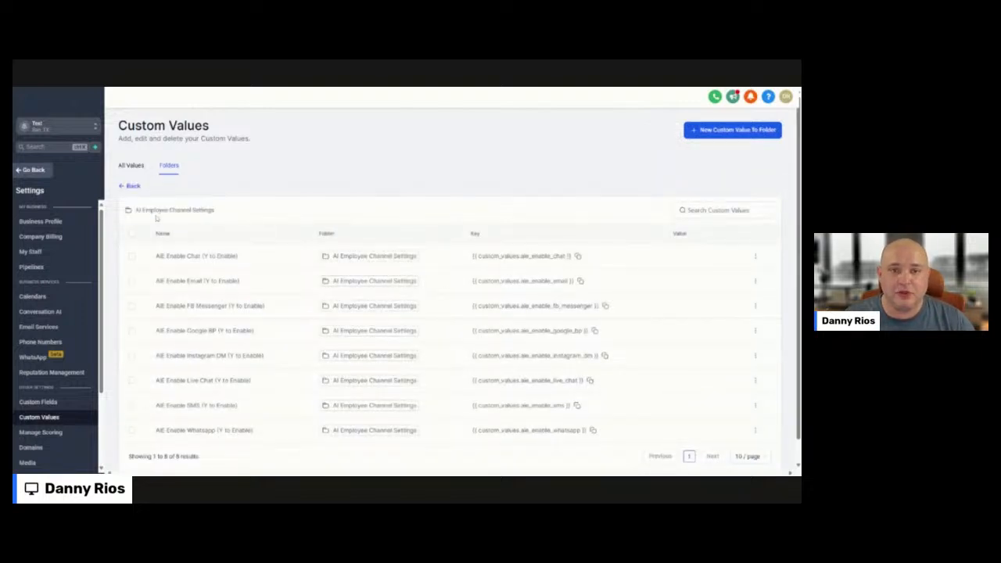
scroll(529, 274, down, 1)
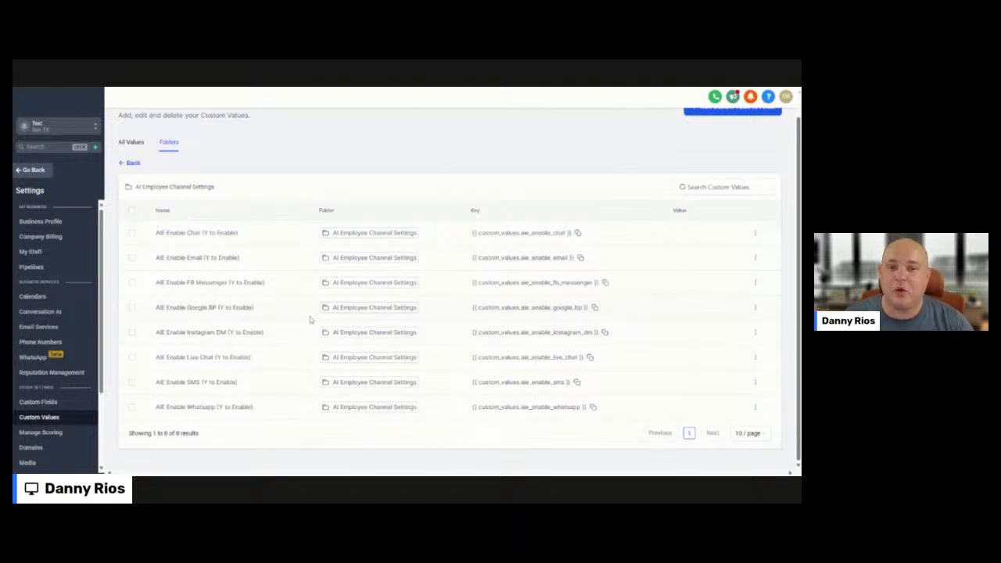
drag(154, 257, 261, 257)
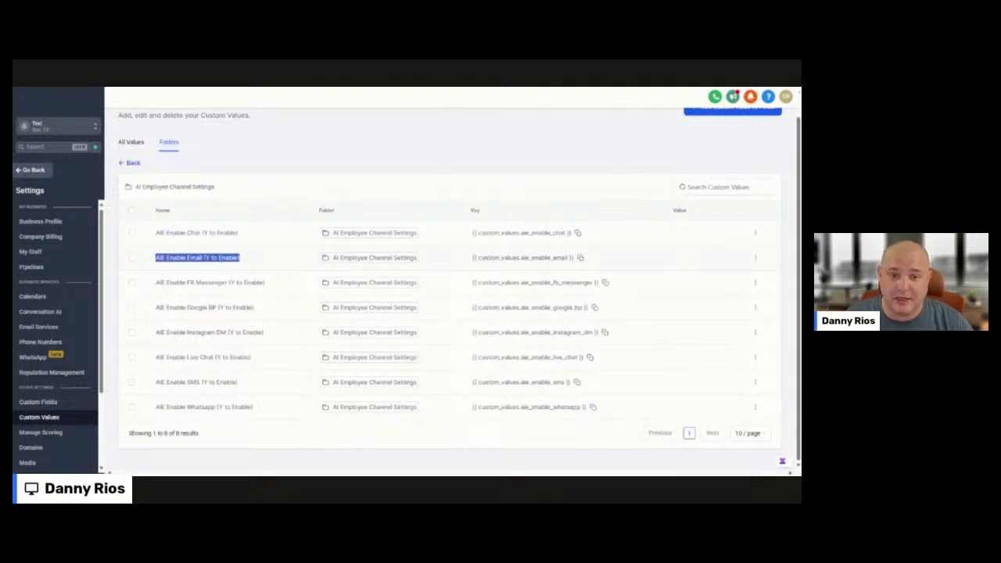
drag(254, 406, 150, 412)
click(245, 381)
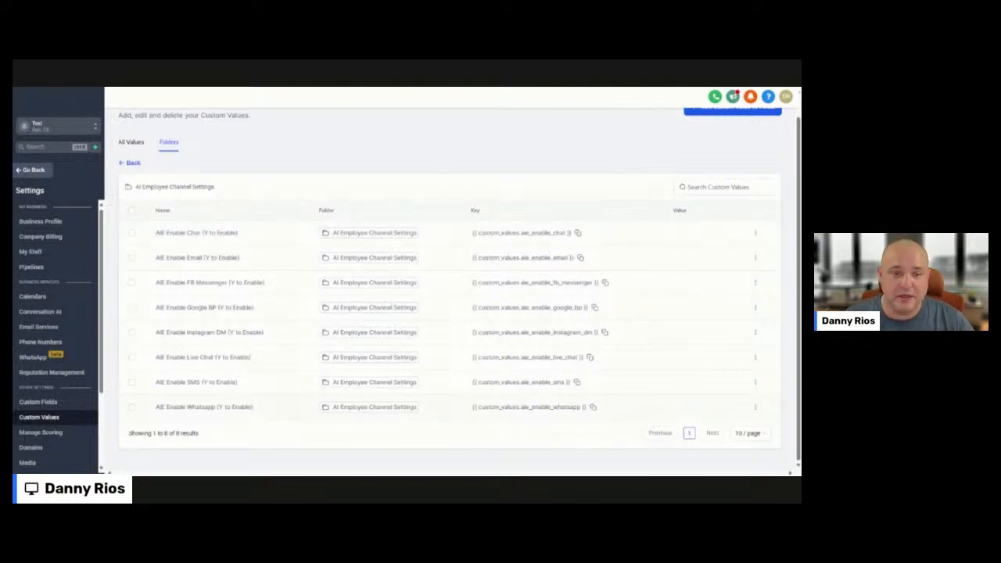
Set the AIE Enable SMS custom value to y and save the change
click(755, 381)
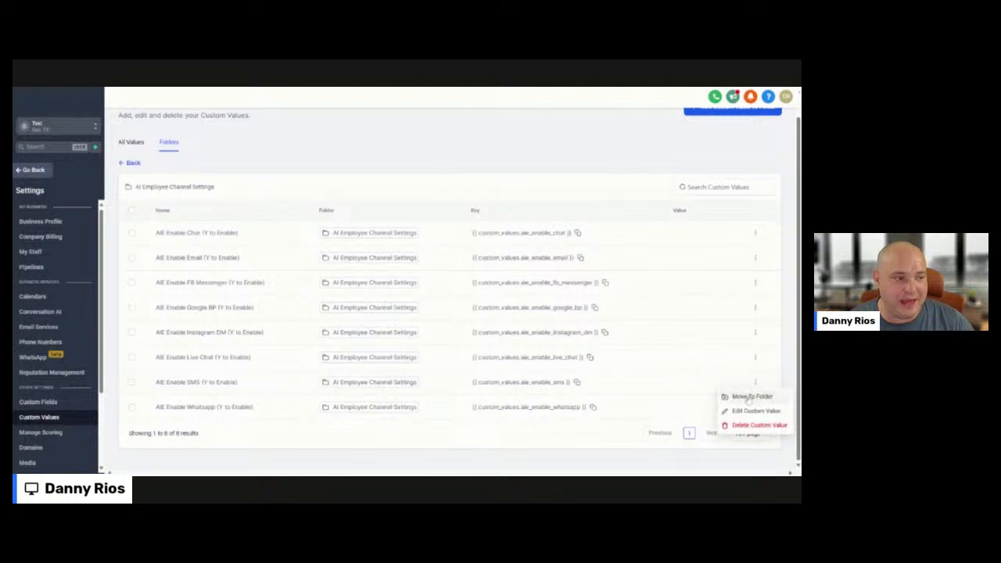
click(751, 411)
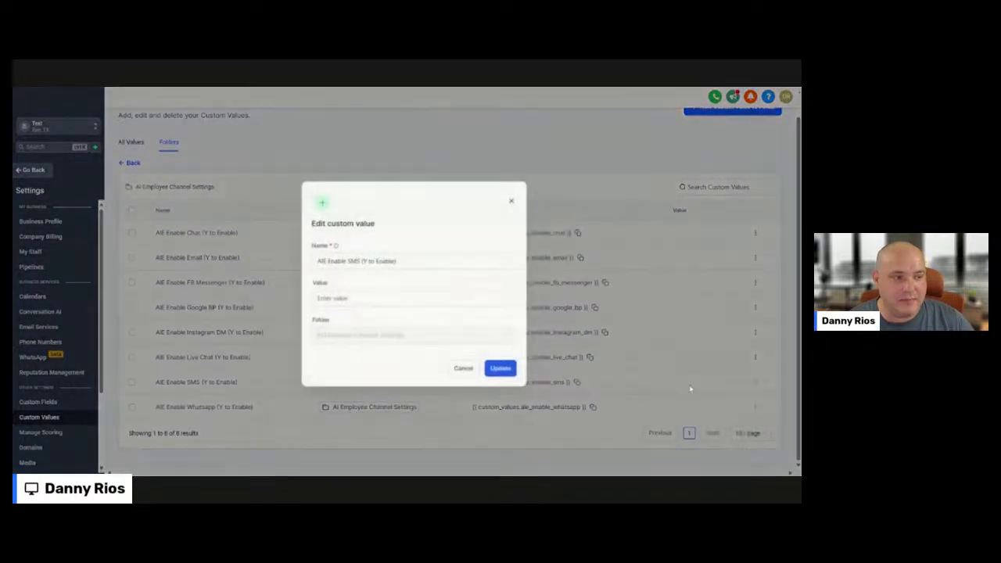
click(399, 301)
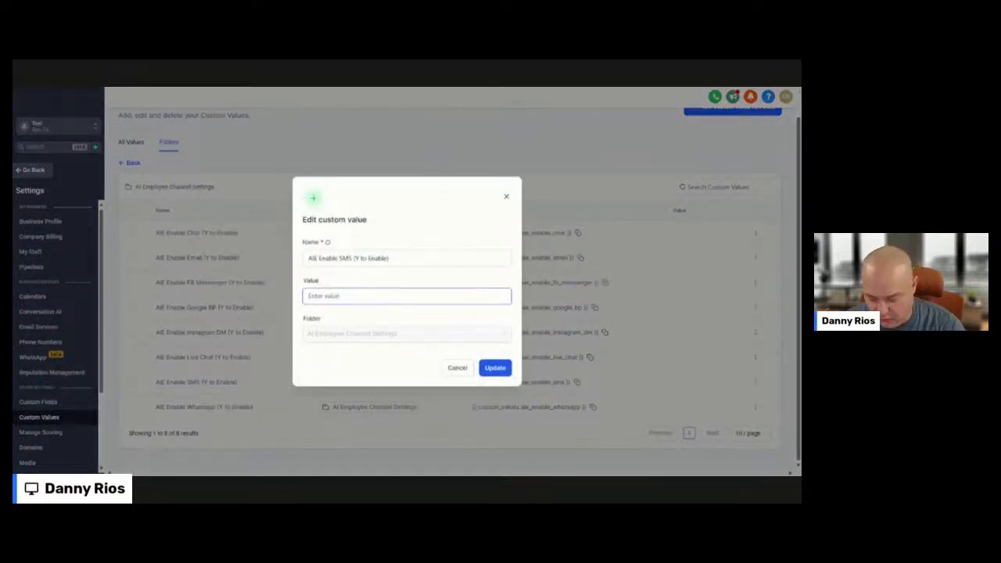
text(Y)
click(497, 369)
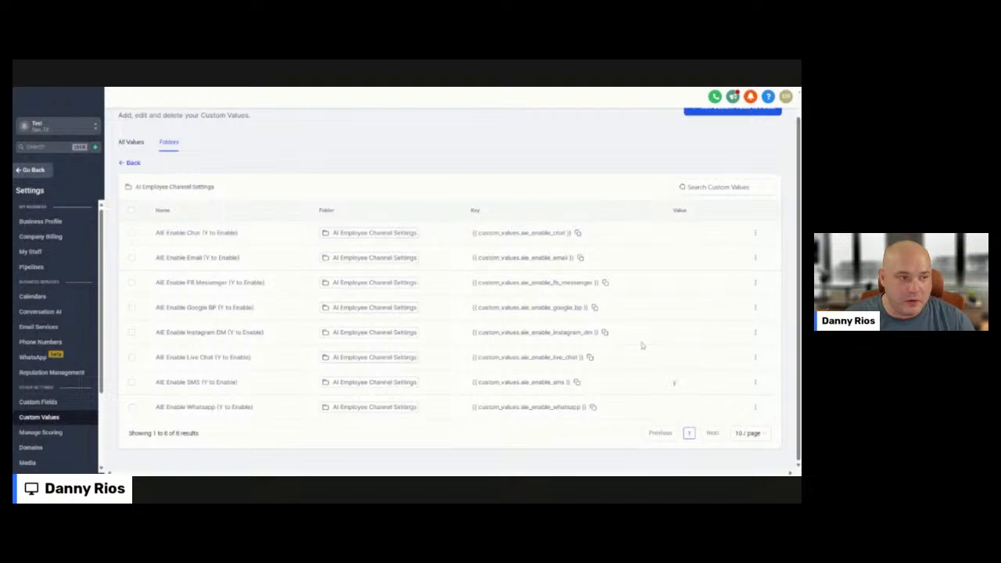
Return to the custom values folders and open AI Employee Integration Settings
click(129, 162)
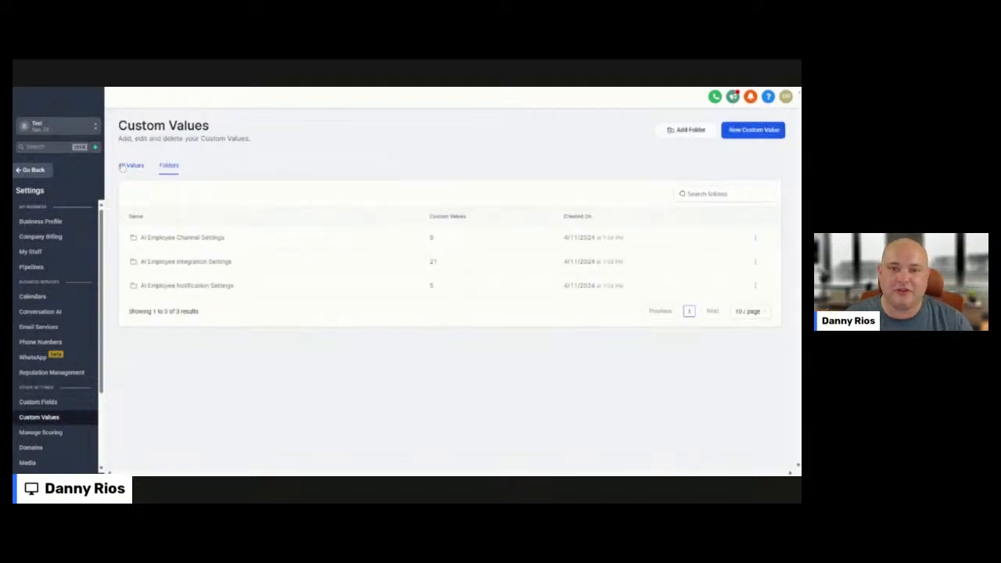
click(187, 262)
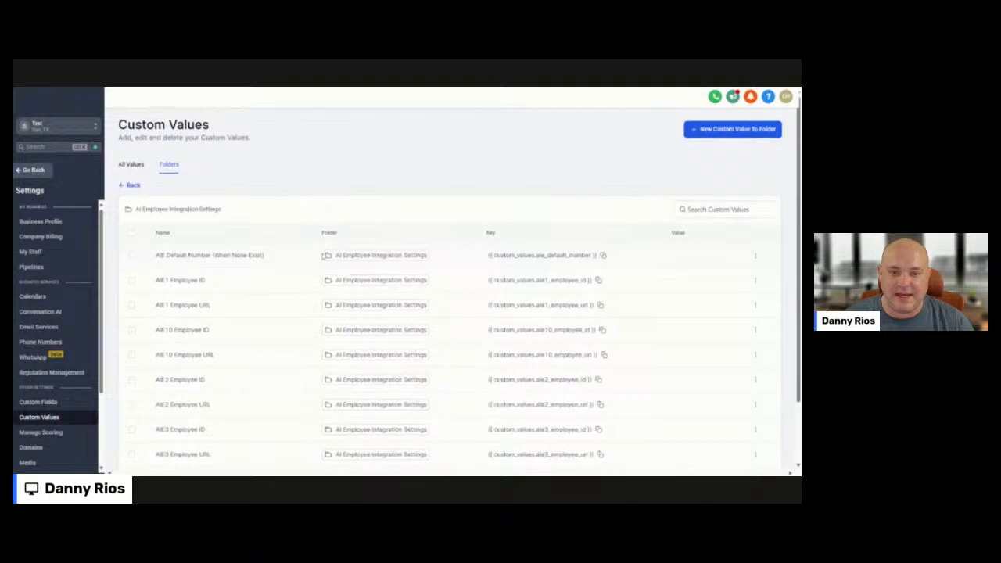
scroll(327, 258, down, 2)
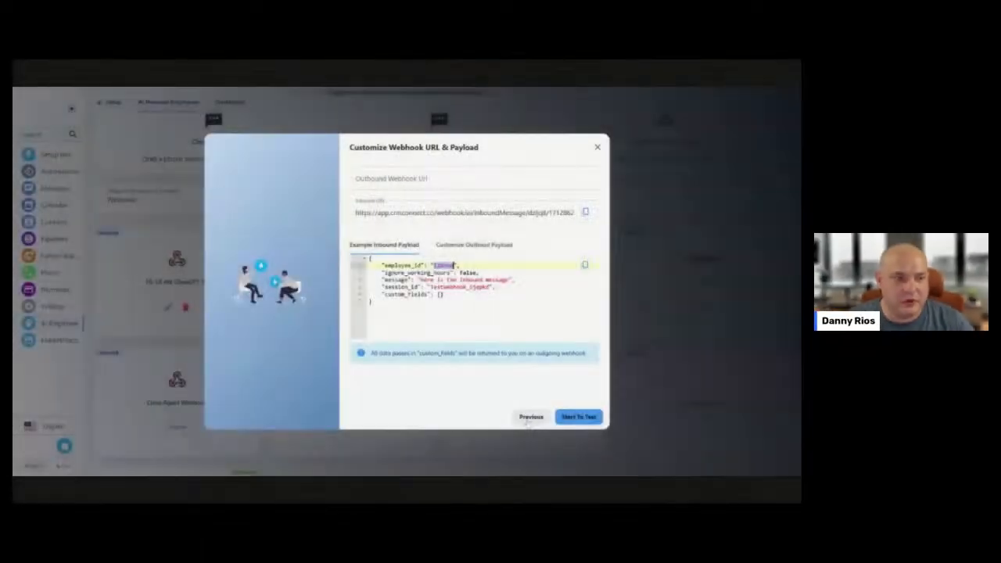
In CloseGPT, open the AI HL Demo webhook for editing and copy the employee_id from its example inbound payload
click(531, 416)
click(552, 416)
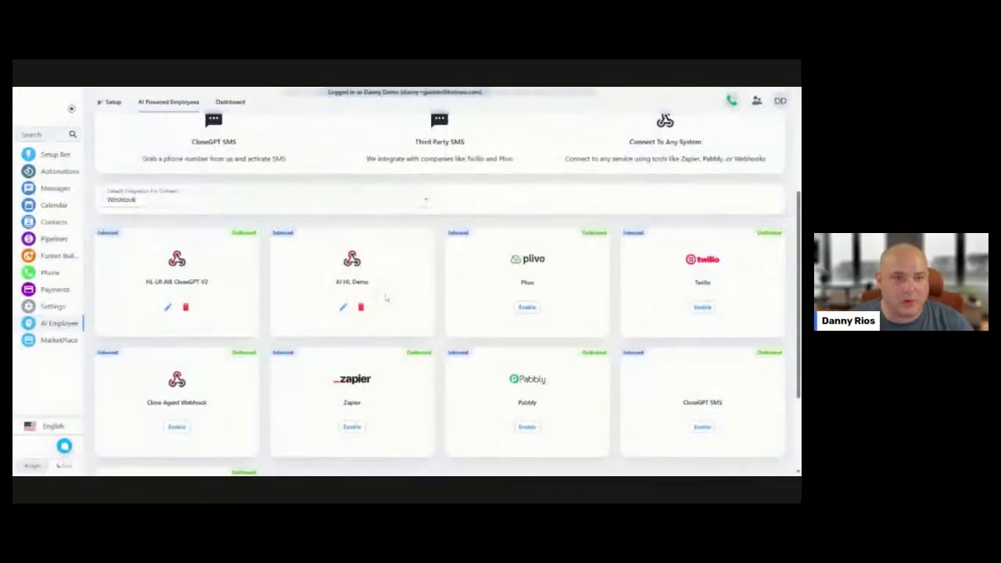
click(343, 309)
click(588, 416)
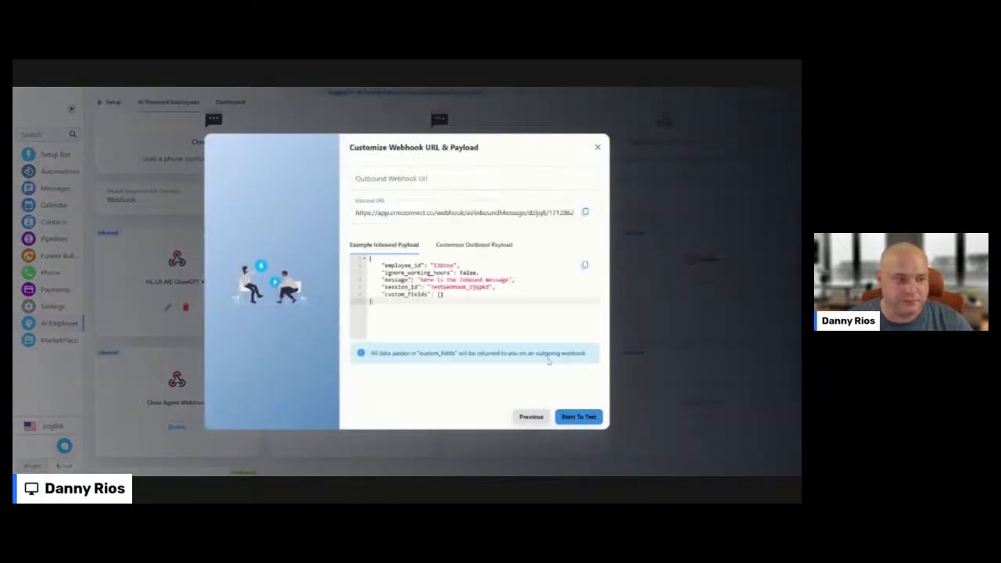
drag(432, 265, 454, 265)
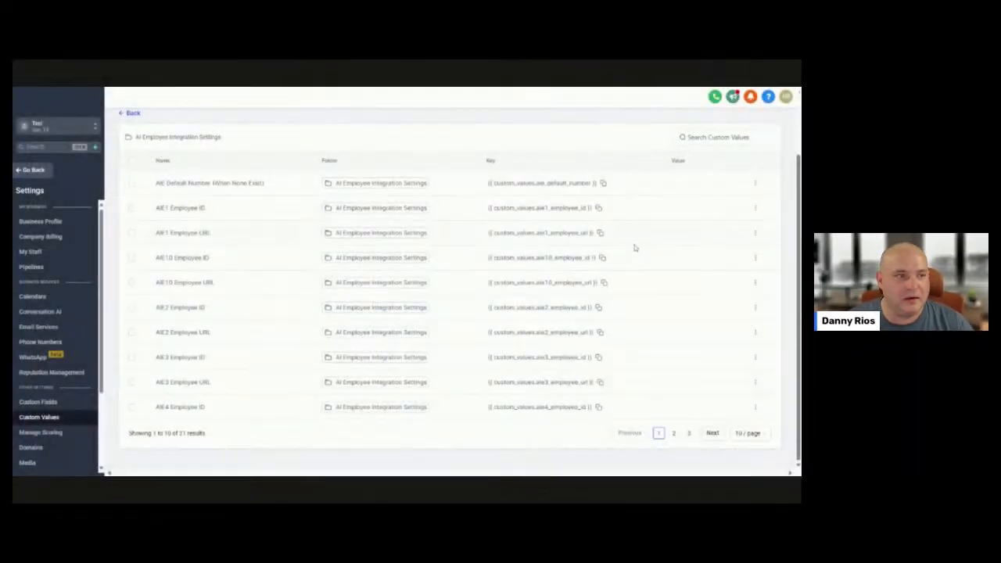
Back in the CRM, set the AIE1 Employee ID custom value to the copied employee ID and save it
click(755, 208)
click(752, 237)
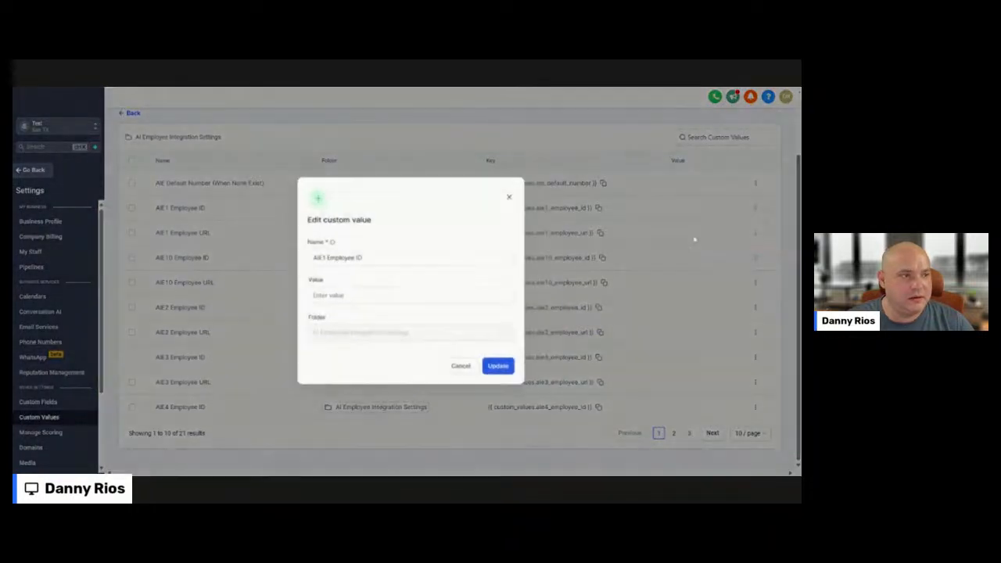
click(353, 297)
text(12800)
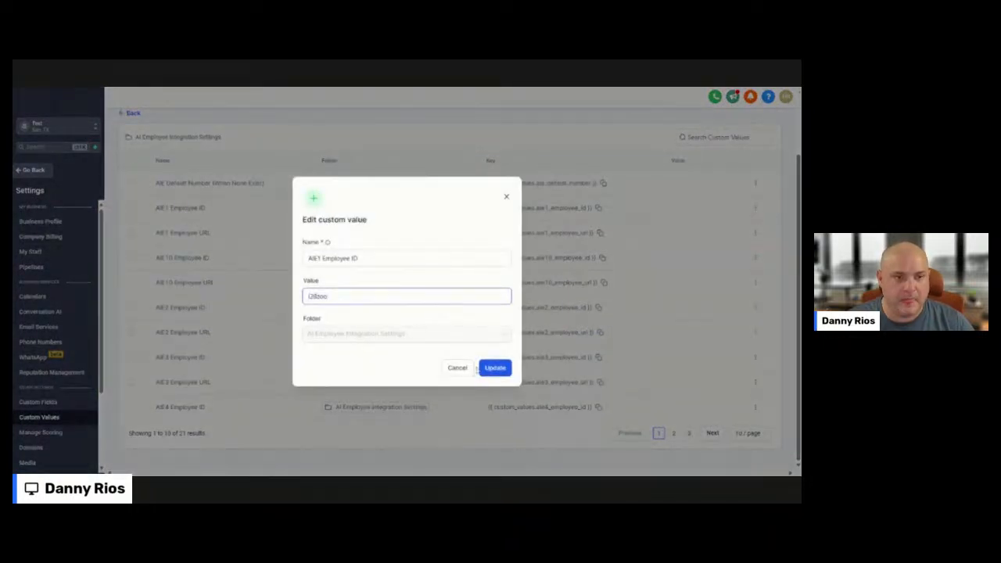
click(494, 368)
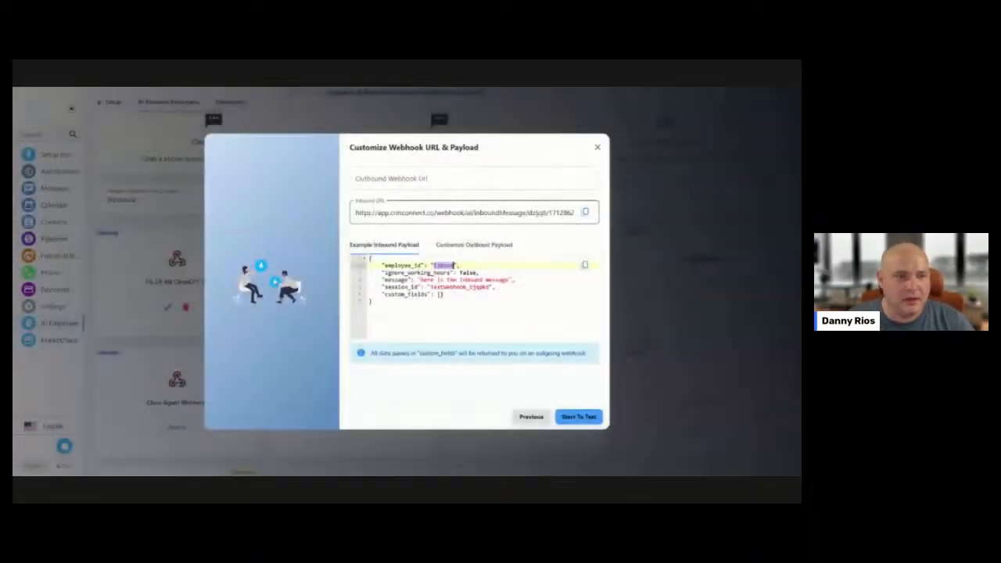
Copy the webhook's inbound URL from CloseGPT, paste it into the CRM's AIE1 Employee URL custom value, and save it
click(585, 211)
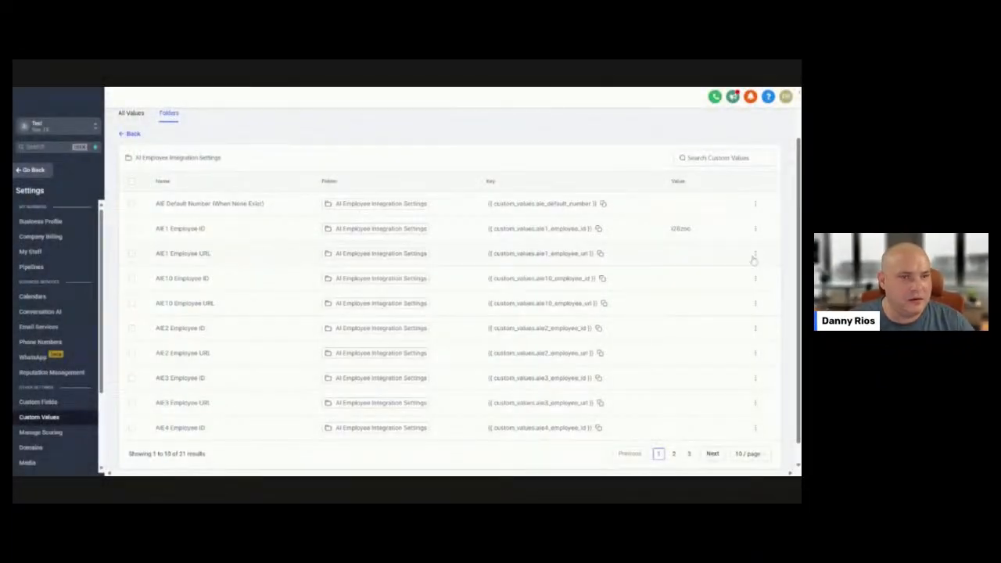
click(755, 254)
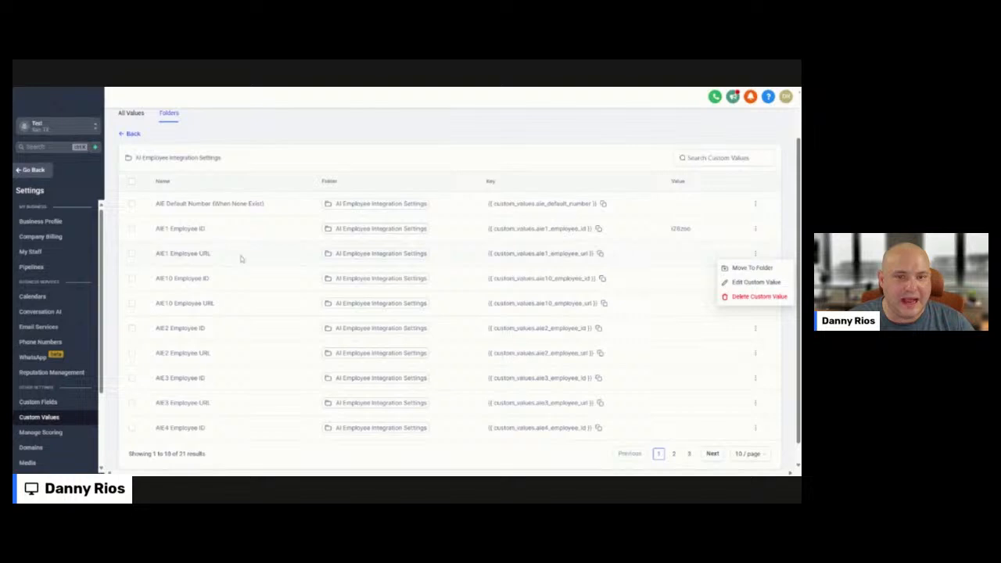
click(757, 283)
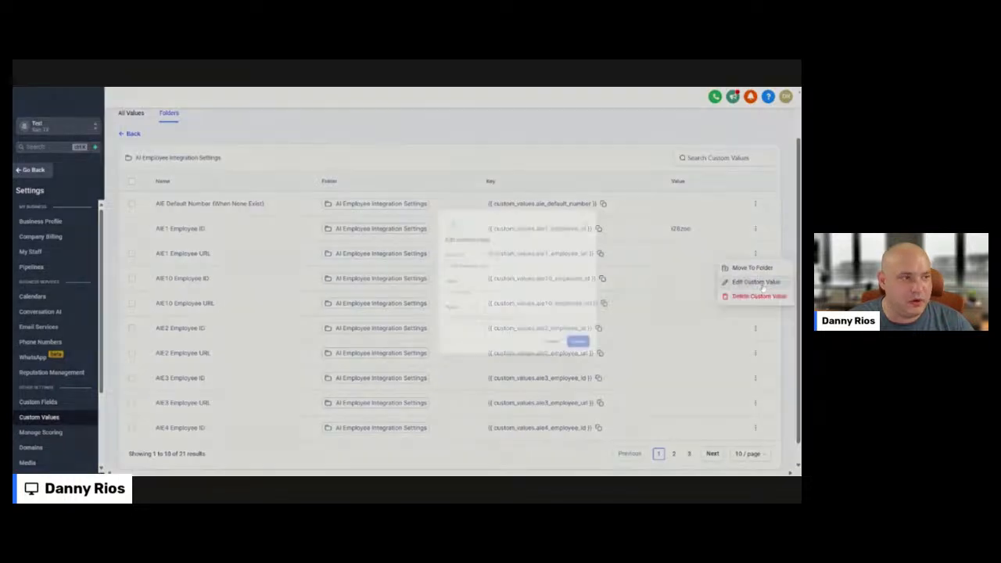
key(ctrl+v)
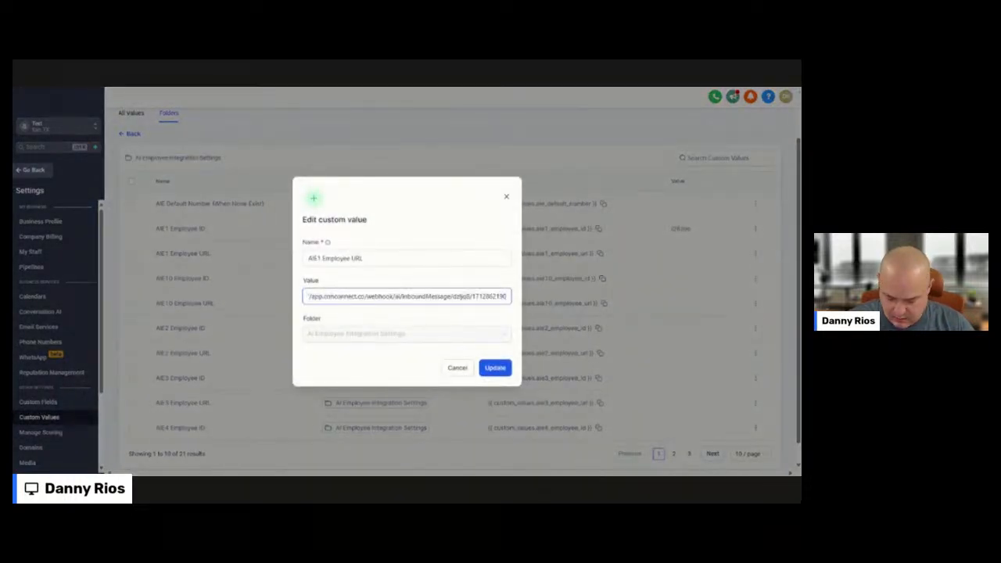
click(496, 367)
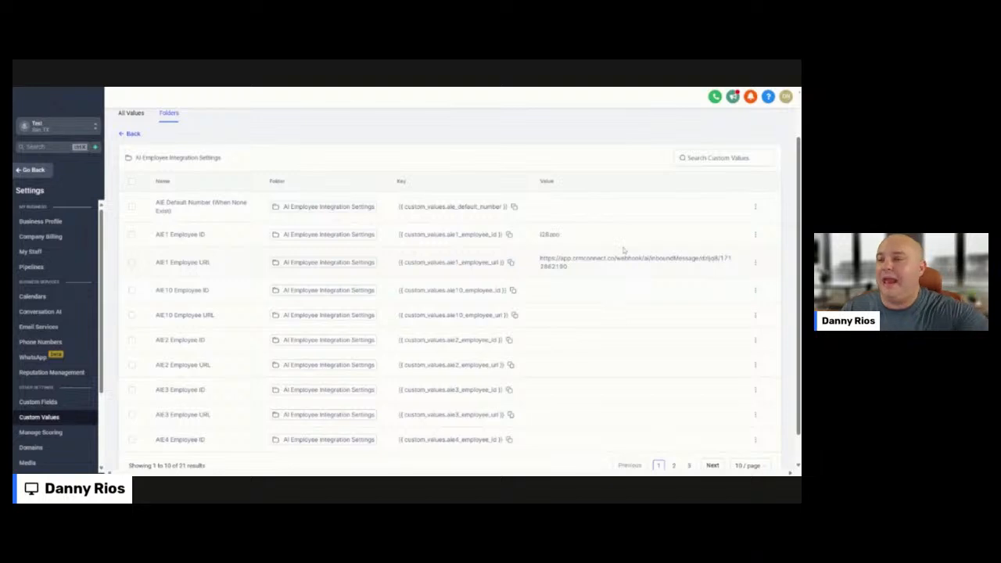
Set the AIE Default Number (When None Exist) custom value to 1 and save it
click(754, 207)
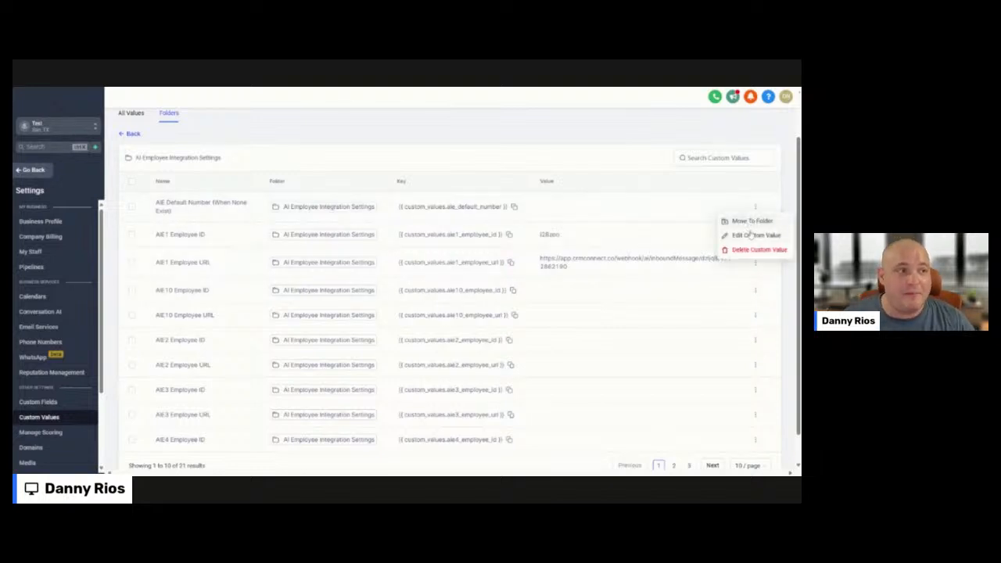
click(752, 234)
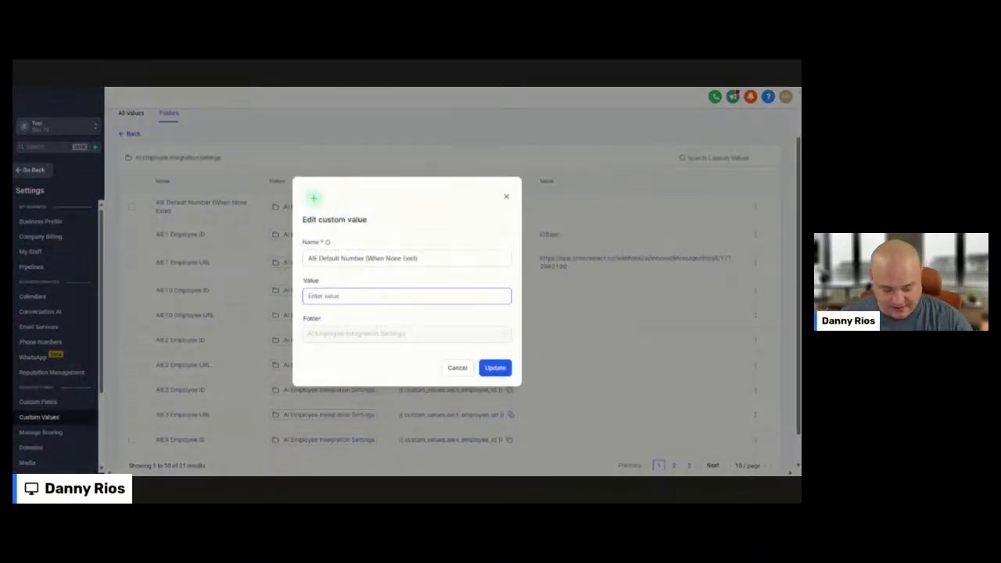
text(1)
click(495, 367)
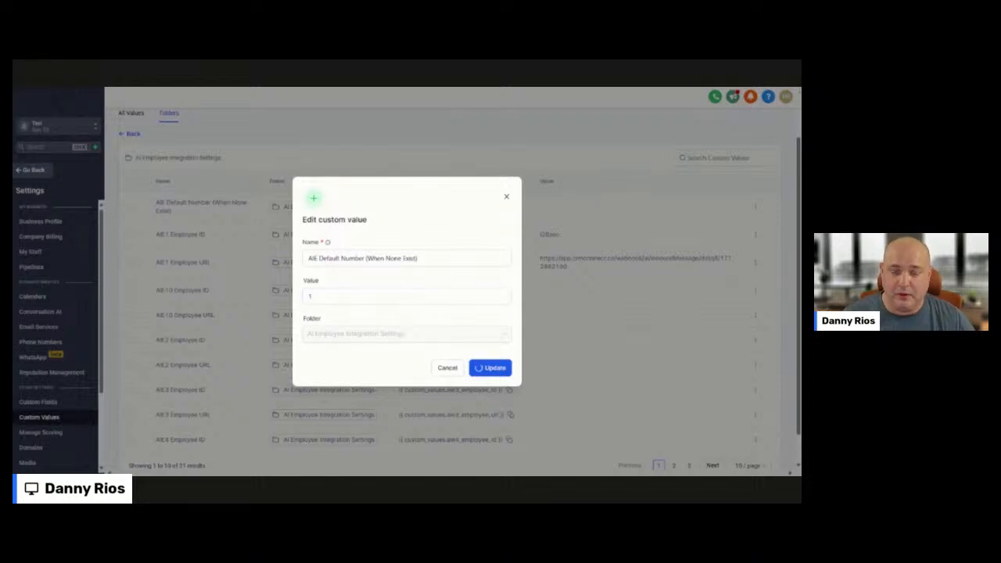
scroll(603, 215, up, 2)
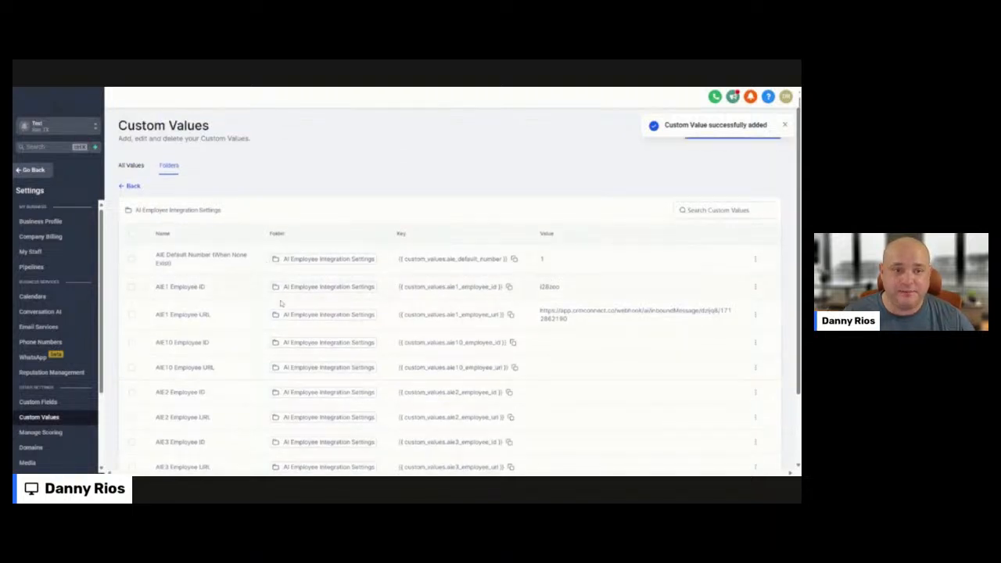
scroll(514, 319, down, 2)
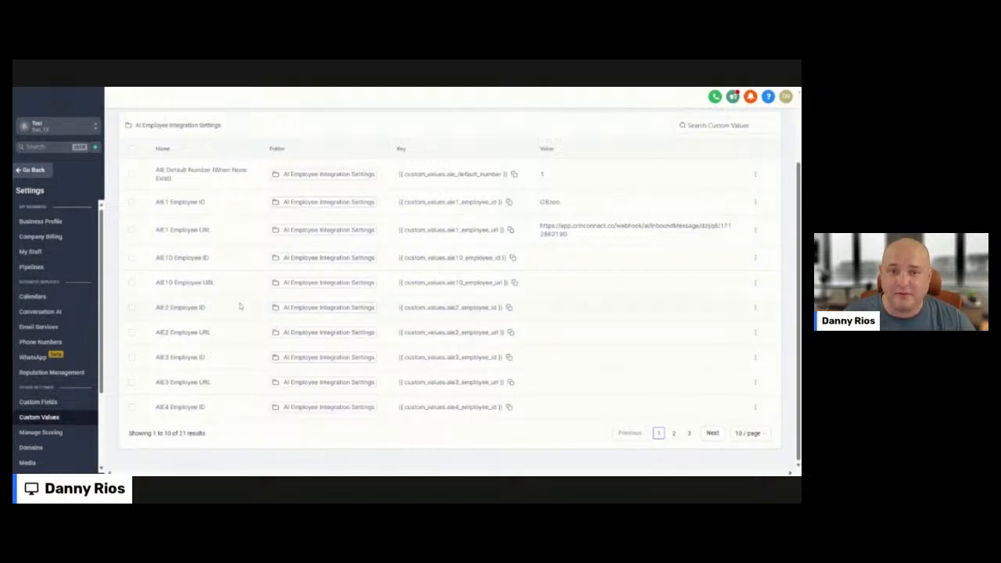
Open the AI Employee Notification Settings folder and review the account app, email and SMS notification custom values
scroll(126, 172, up, 3)
click(133, 186)
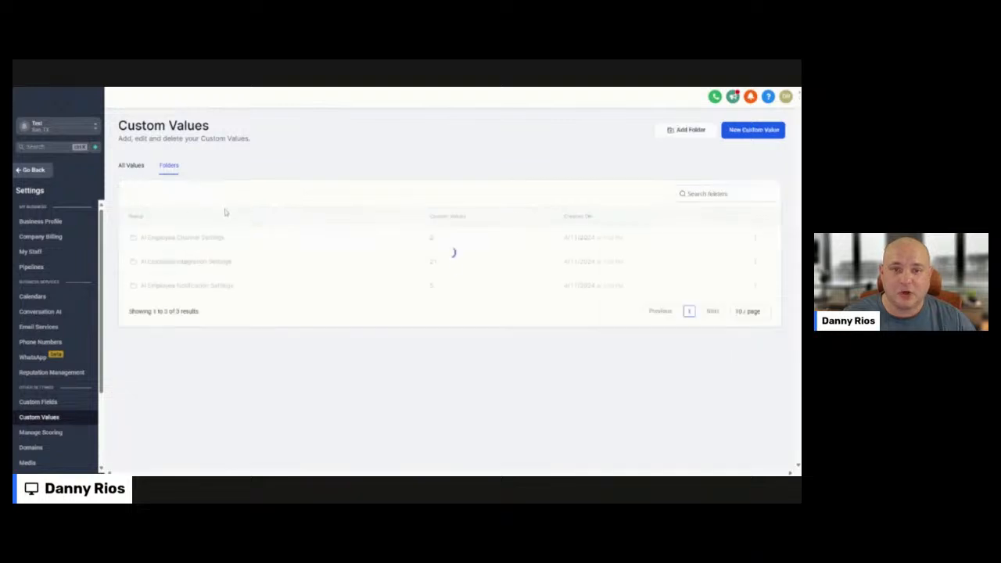
click(202, 287)
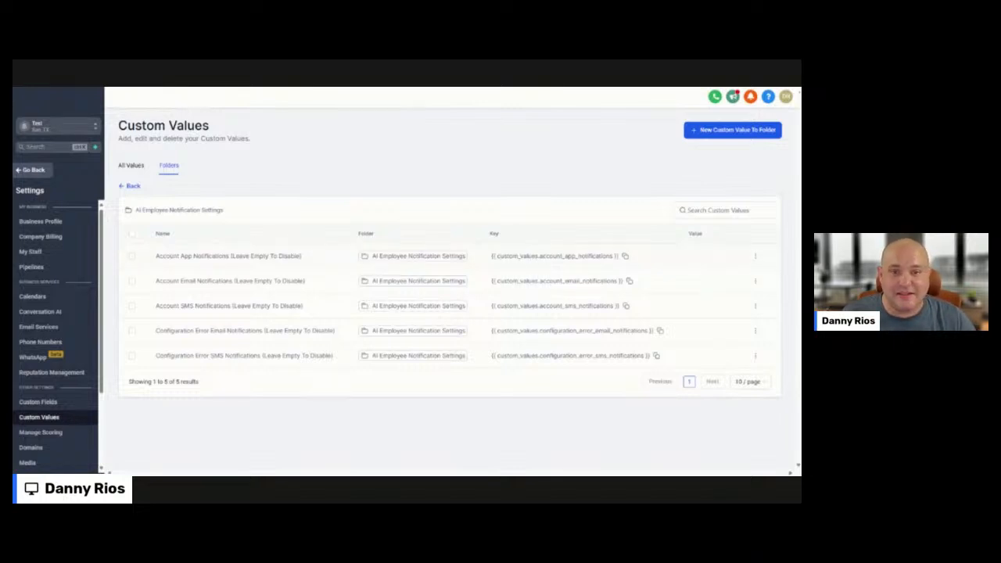
drag(166, 255, 322, 266)
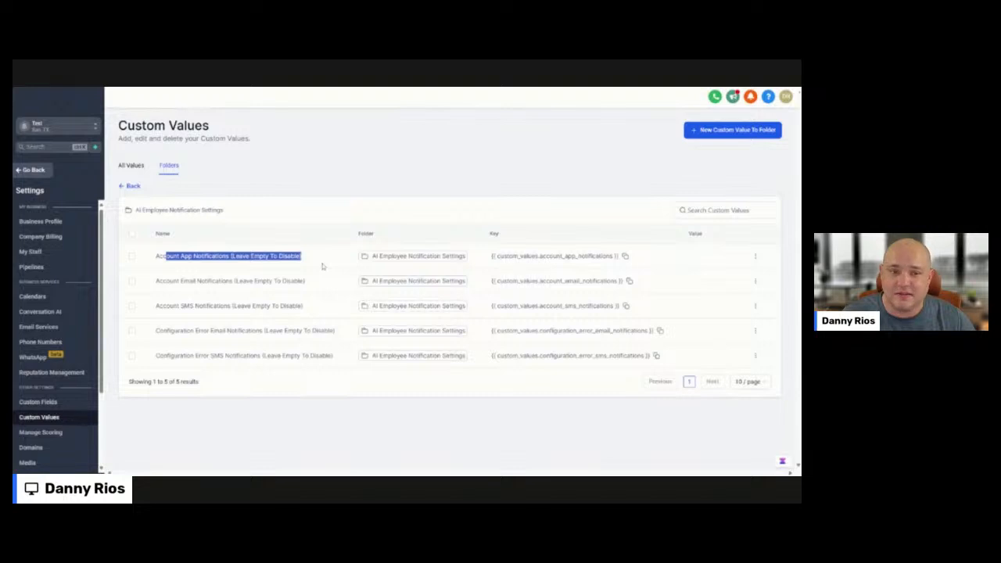
click(322, 266)
drag(179, 281, 357, 299)
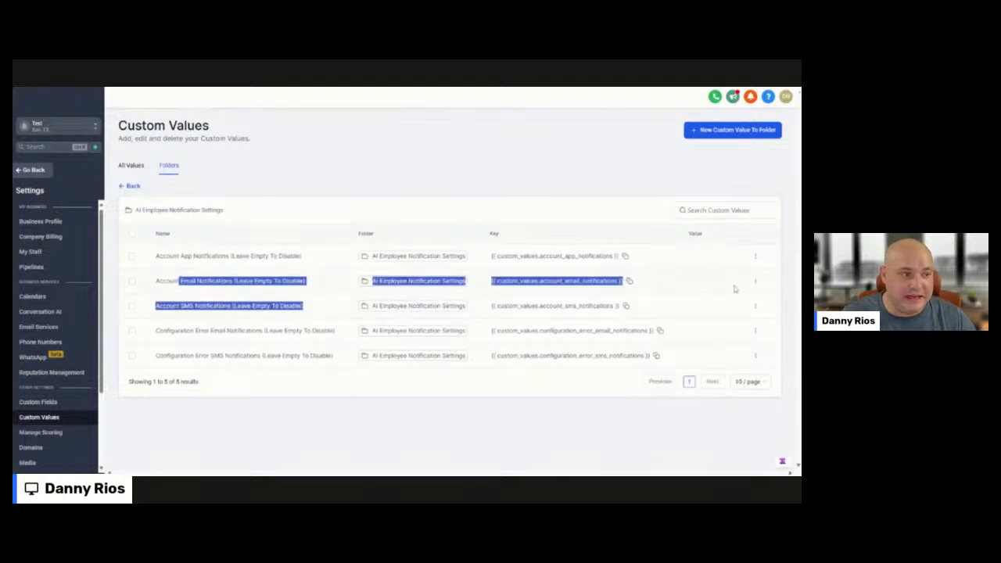
click(679, 290)
drag(178, 306, 312, 306)
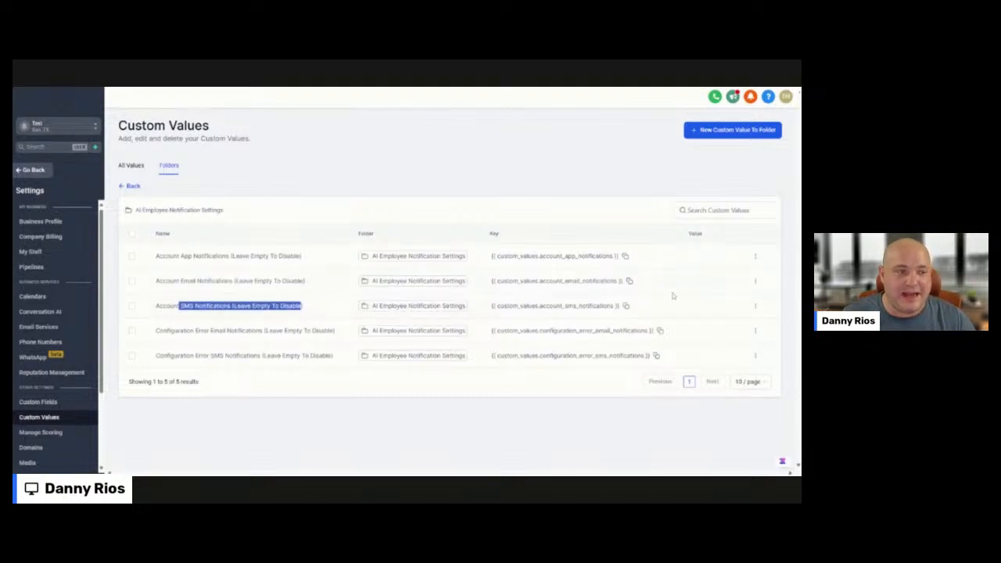
click(680, 297)
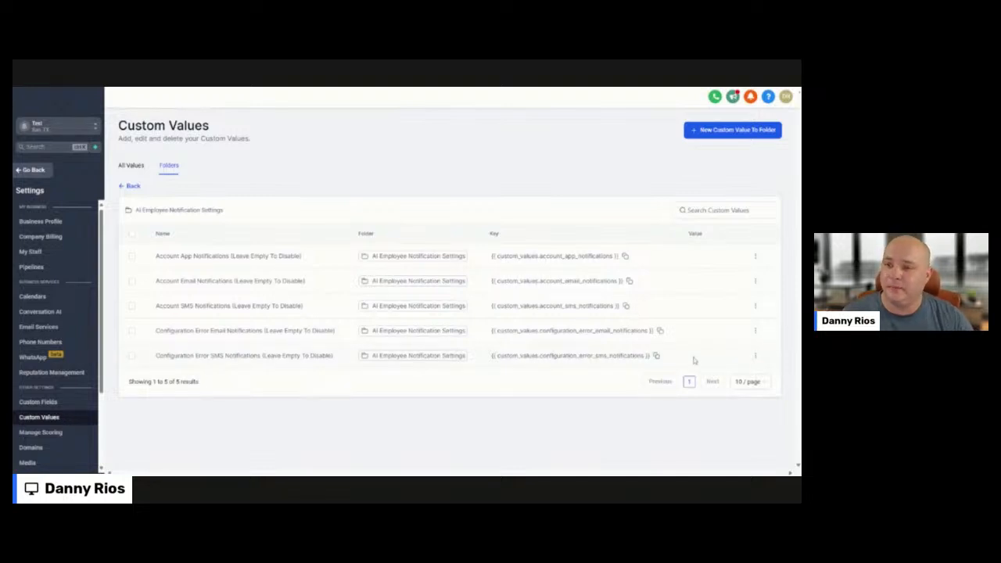
Leave the settings and open the AIE 1 - Incoming Message workflow from the AI Employee Logic (No Need To Edit) automation folder
click(134, 188)
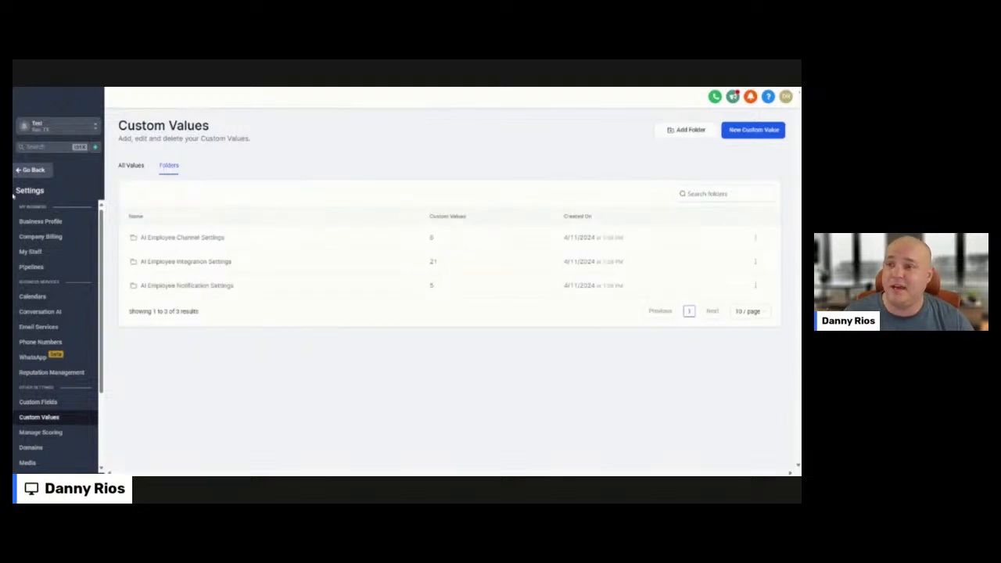
click(33, 170)
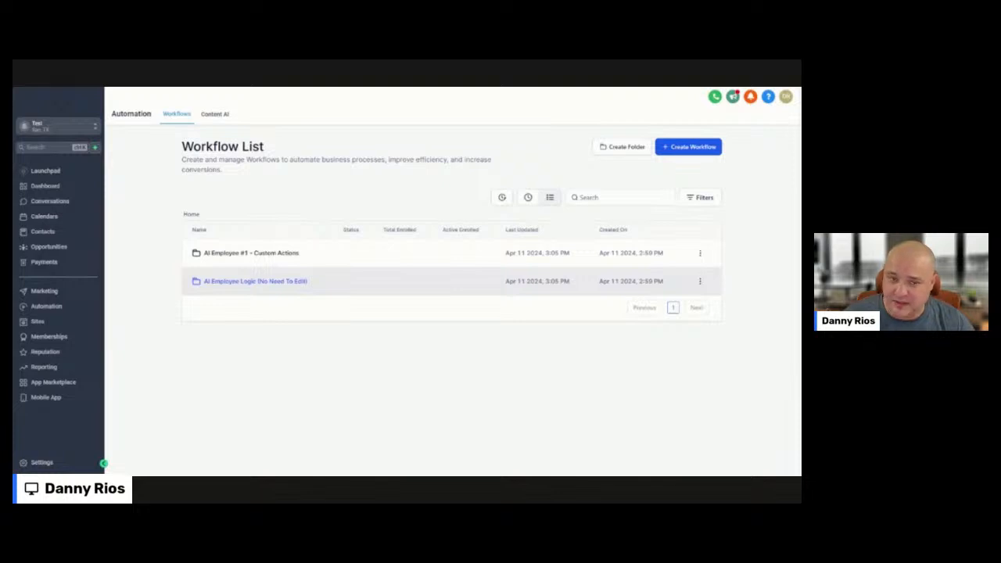
click(290, 283)
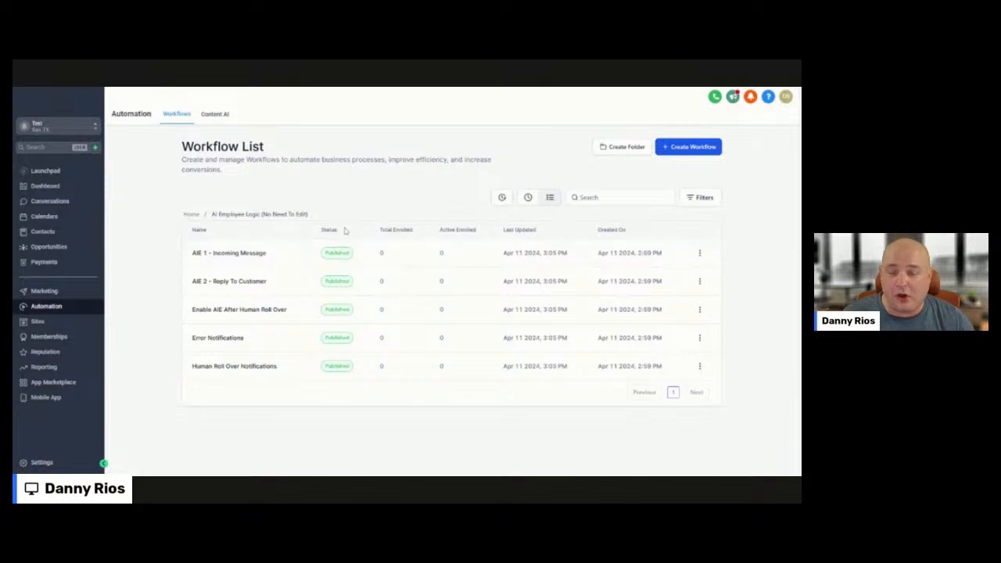
click(248, 258)
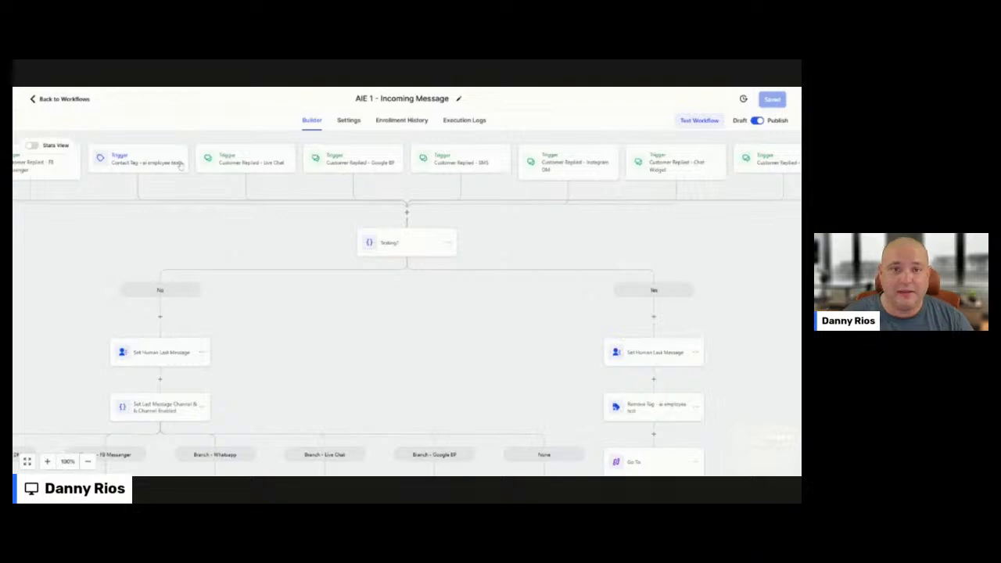
Examine the workflow's triggers, the Testing? condition, the response channel branches and the default AI employee number branches
drag(618, 193, 688, 208)
drag(227, 248, 329, 253)
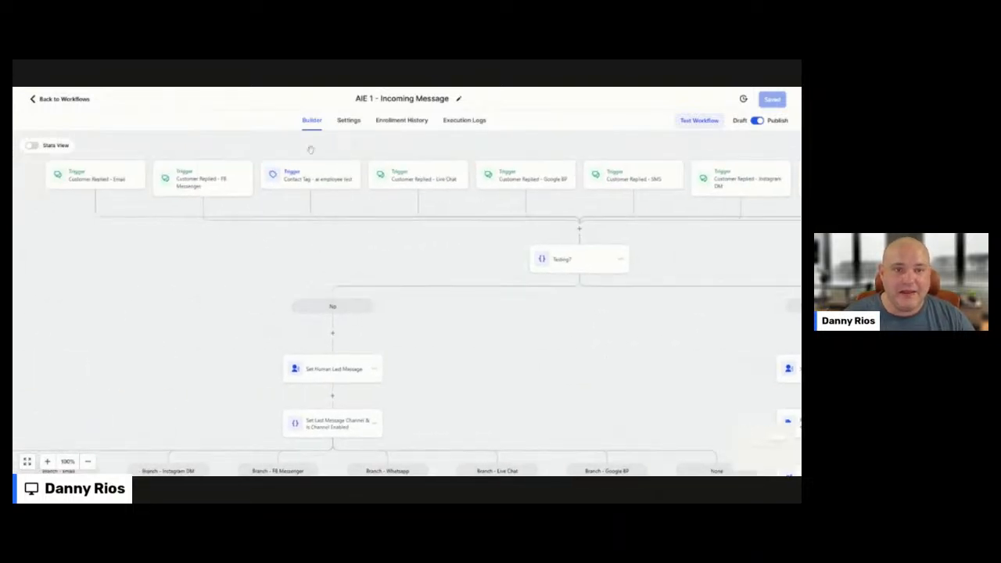
drag(570, 373, 429, 188)
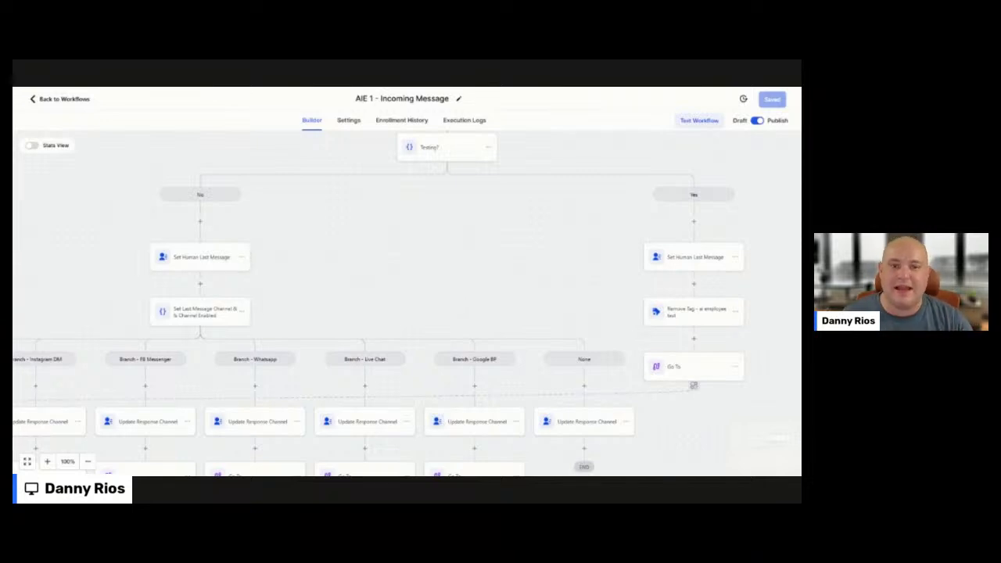
drag(98, 303, 179, 232)
scroll(179, 231, down, 5)
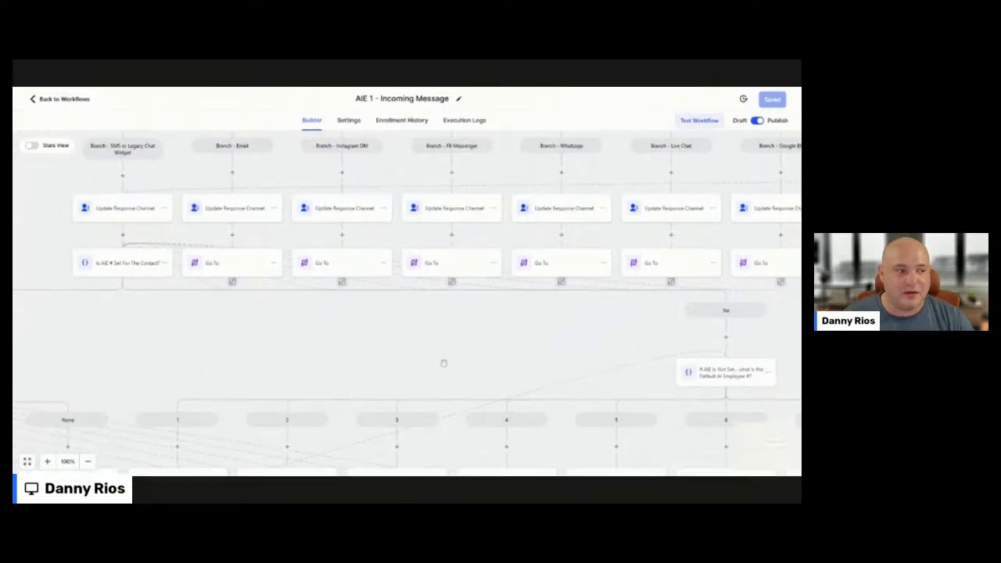
drag(358, 274, 308, 244)
drag(535, 224, 301, 269)
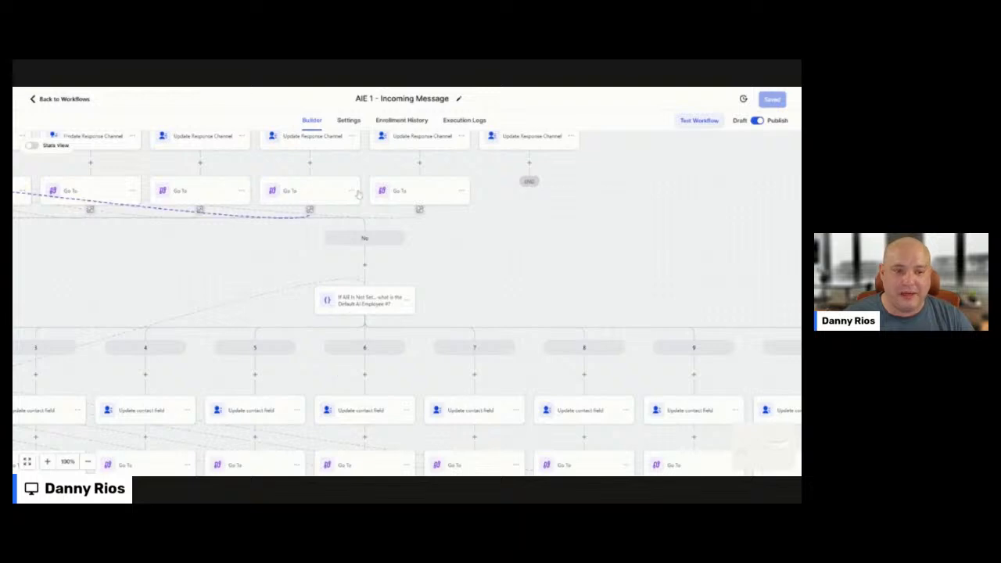
scroll(658, 258, right, 5)
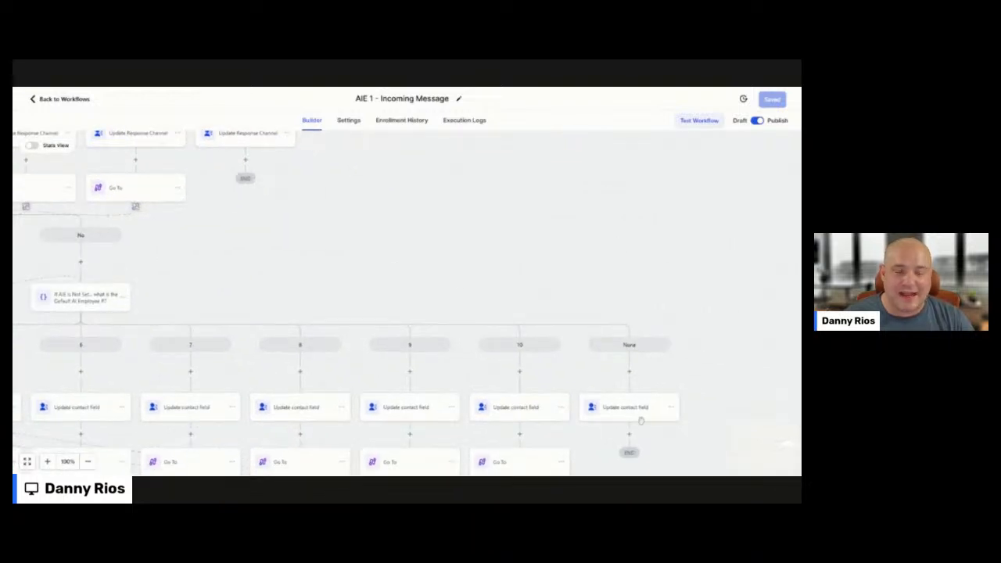
scroll(130, 376, down, 3)
scroll(152, 367, right, 5)
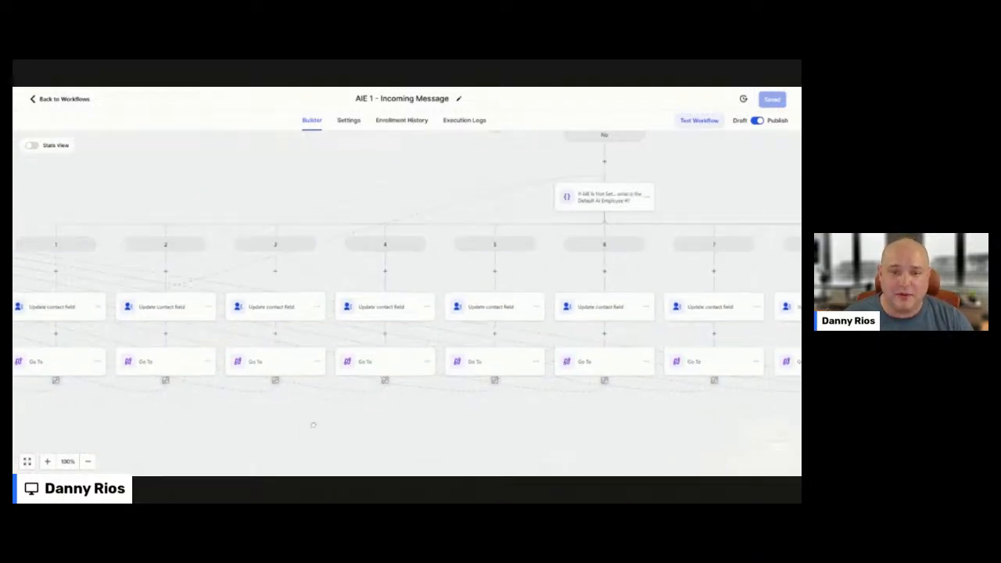
scroll(156, 363, up, 2)
scroll(156, 364, left, 7)
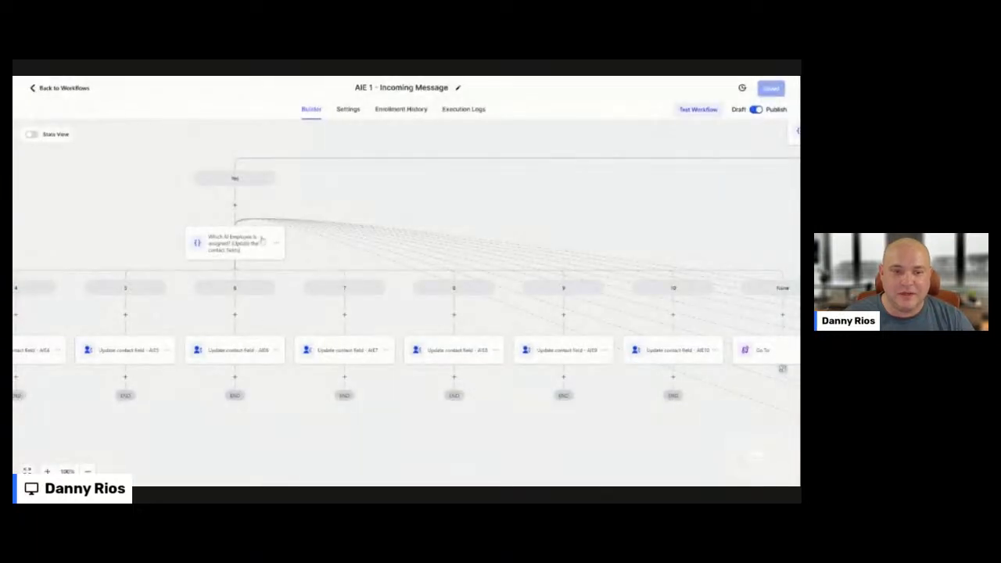
Examine the assigned-employee branches, the contact's AI status condition and the configuration check further down the workflow
drag(162, 465, 264, 268)
drag(178, 425, 487, 365)
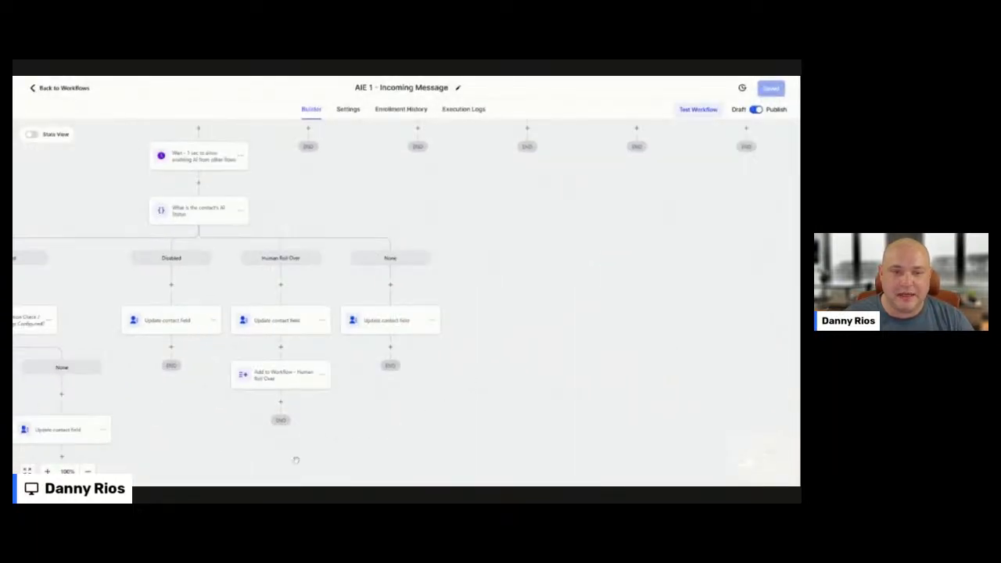
drag(300, 459, 386, 469)
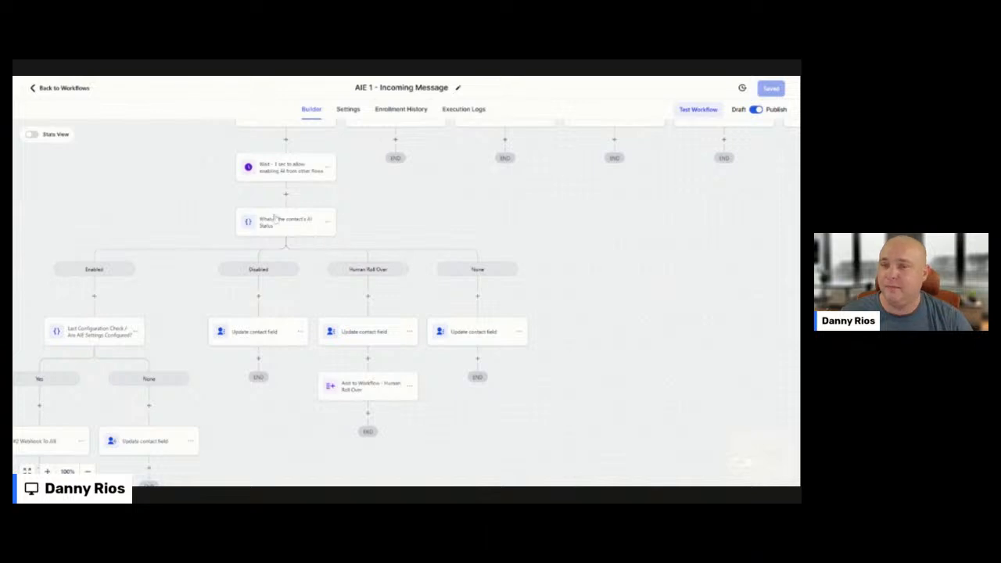
drag(196, 225, 246, 200)
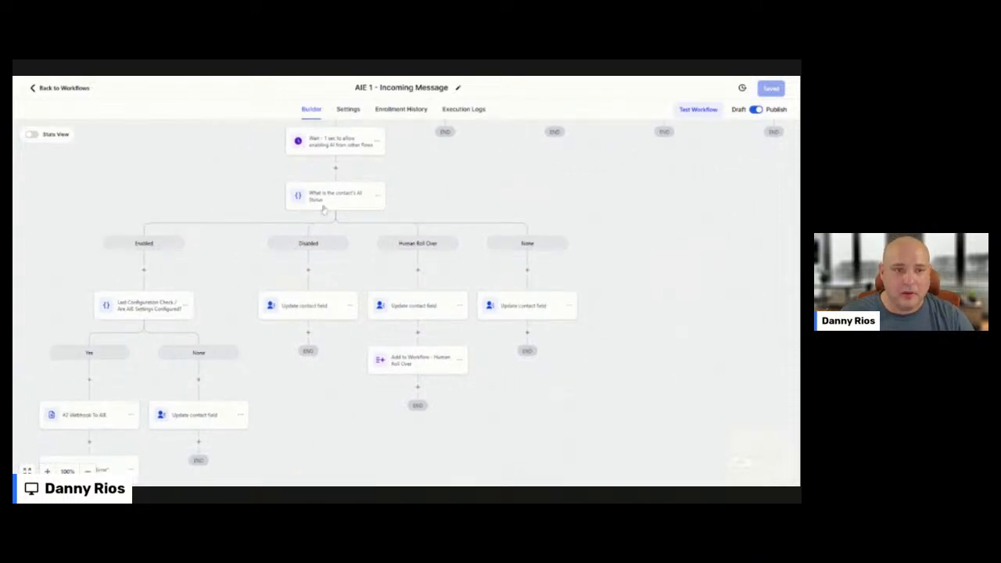
drag(221, 247, 261, 216)
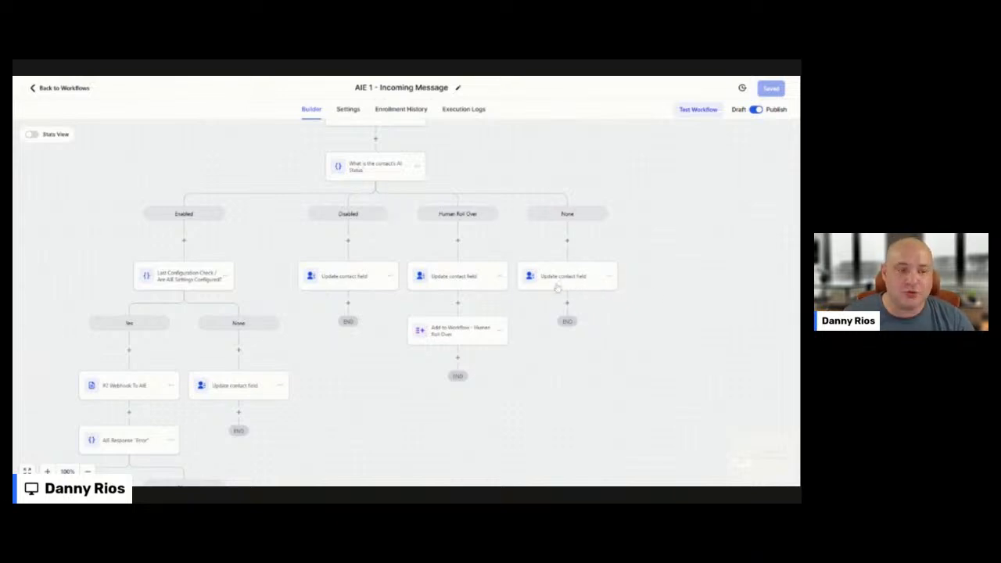
drag(369, 422, 521, 301)
drag(485, 385, 504, 396)
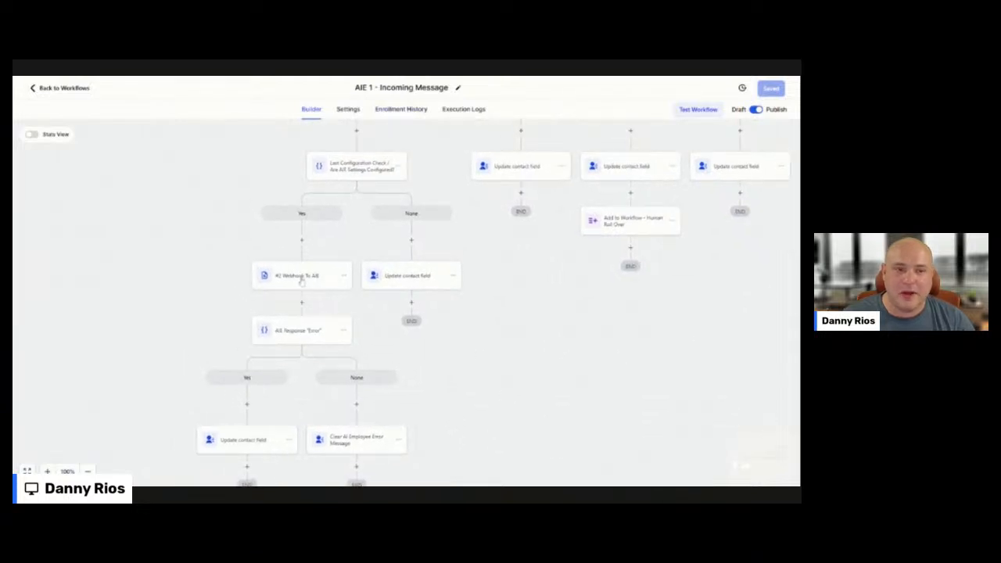
Inspect the URL and raw body of the Webhook To AIE action, closing it without saving
click(297, 274)
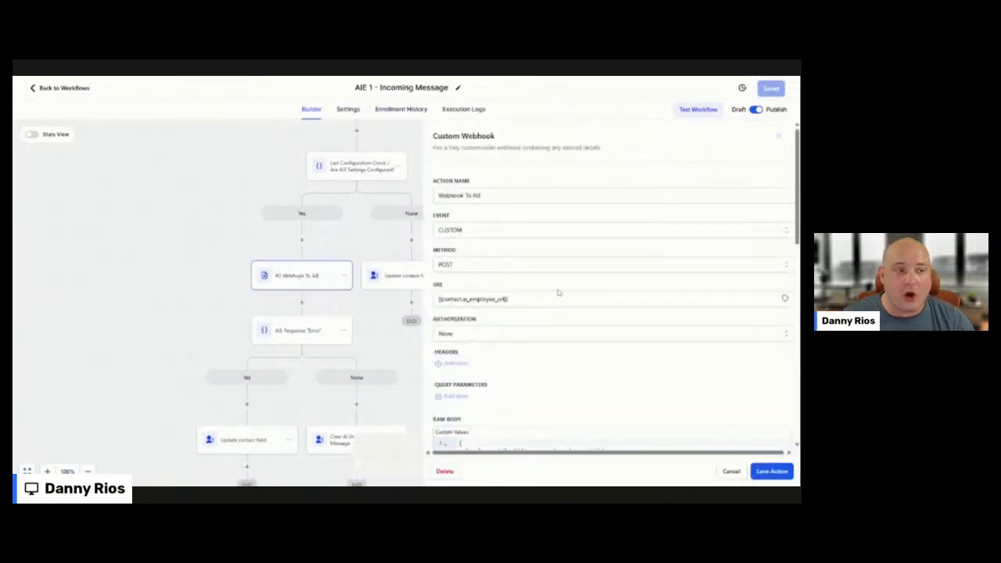
scroll(559, 290, down, 6)
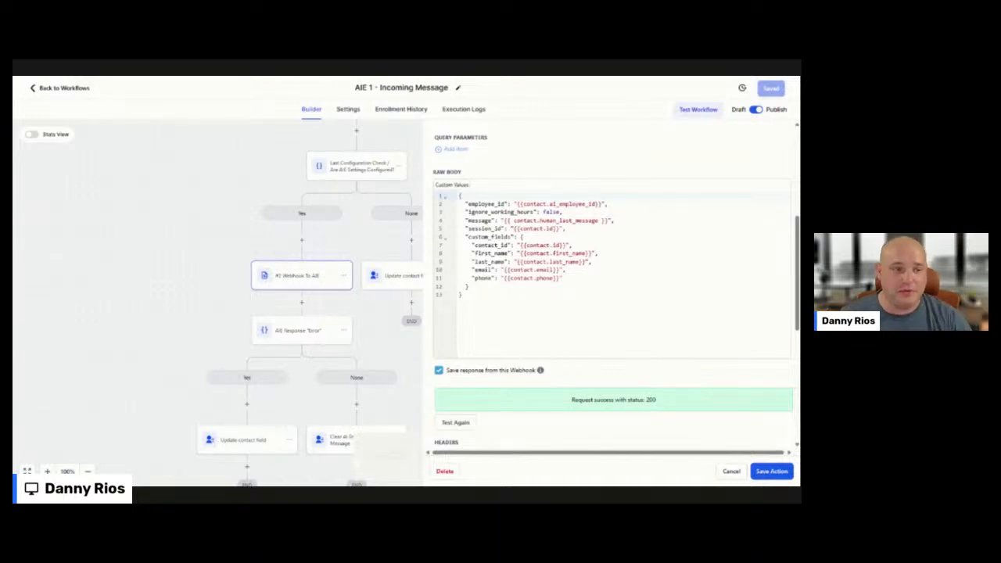
click(731, 471)
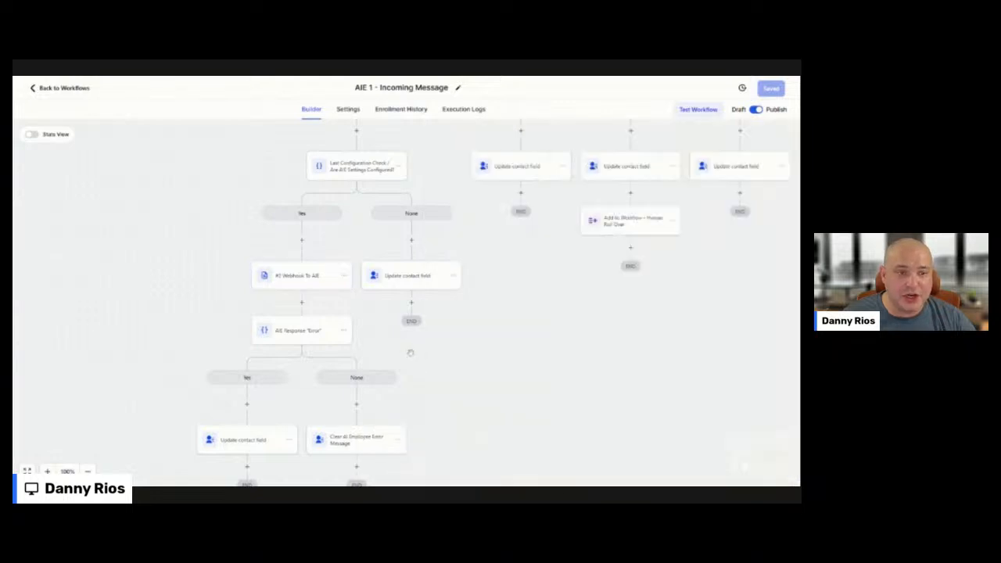
Open the AIE 2 - Reply To Customer workflow and copy the URL of its Inbound Webhook trigger
scroll(396, 150, down, 3)
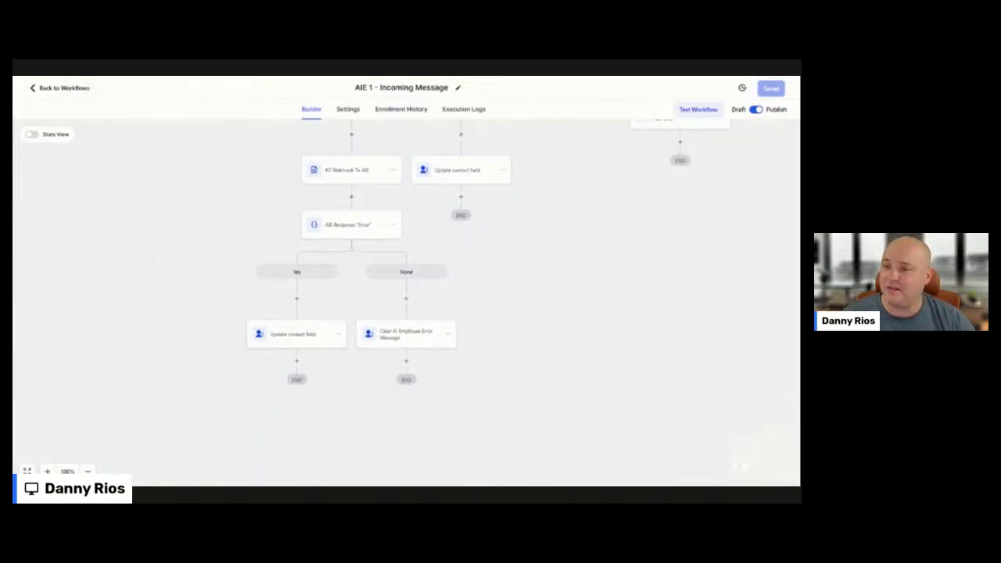
scroll(484, 255, up, 5)
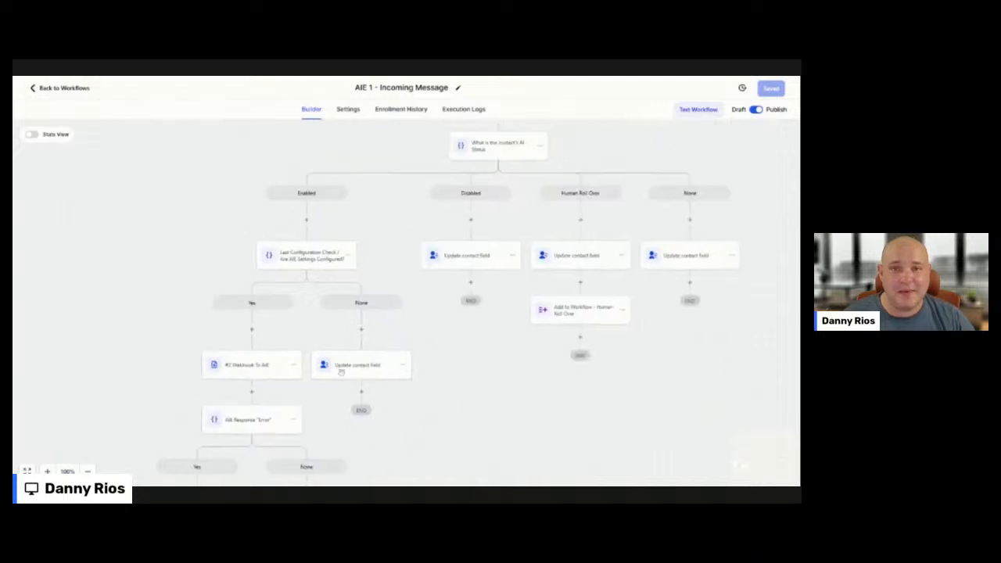
click(71, 89)
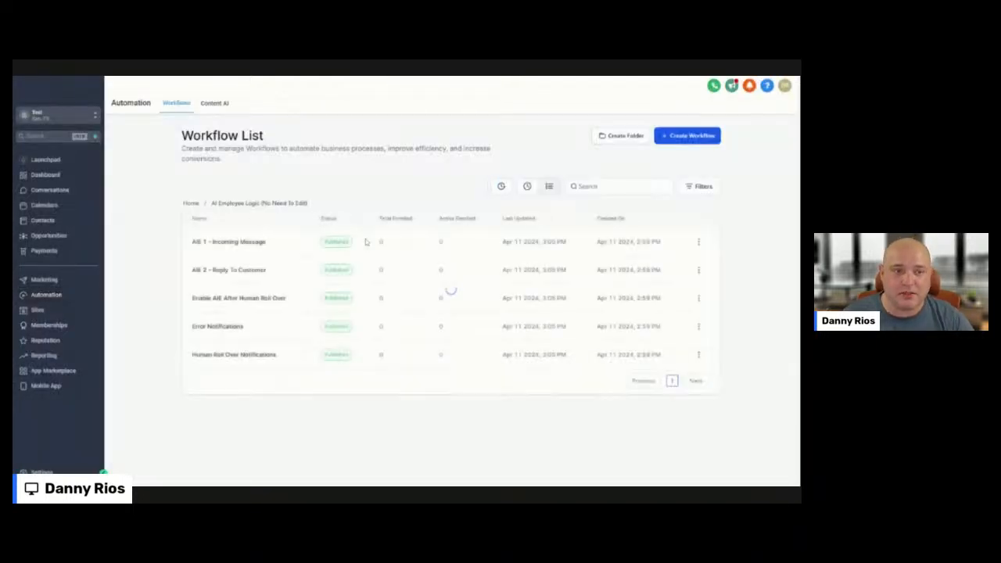
click(247, 273)
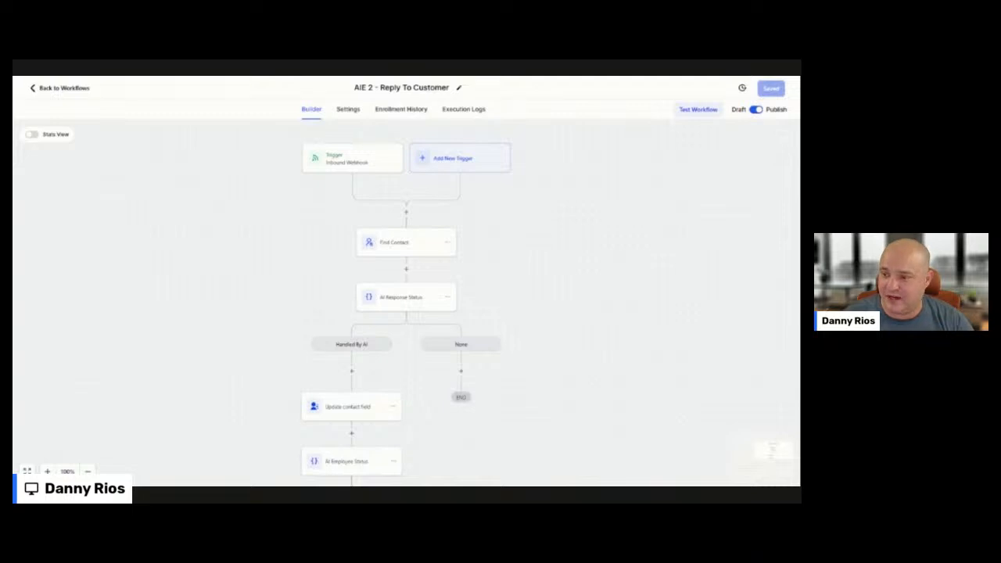
click(362, 164)
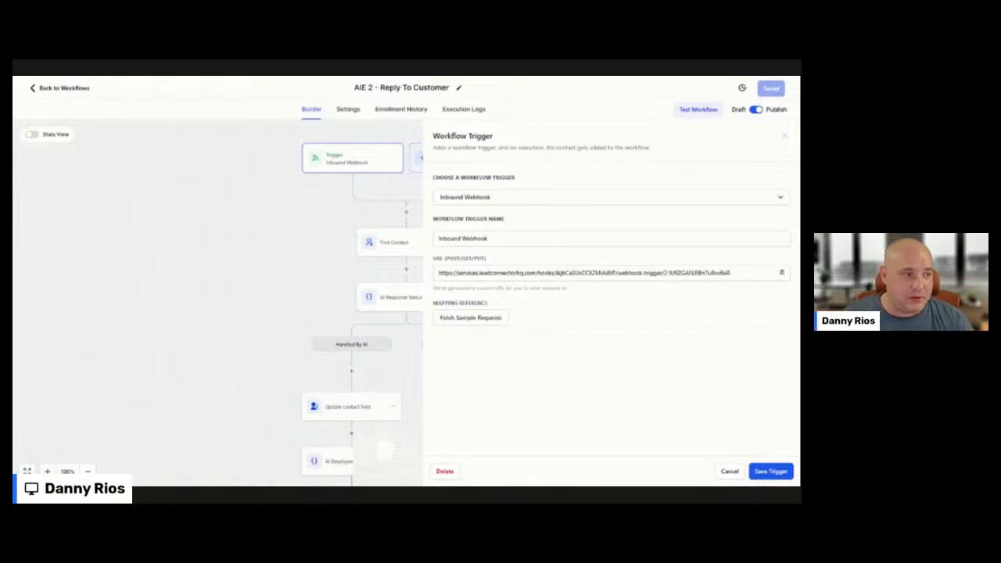
click(781, 272)
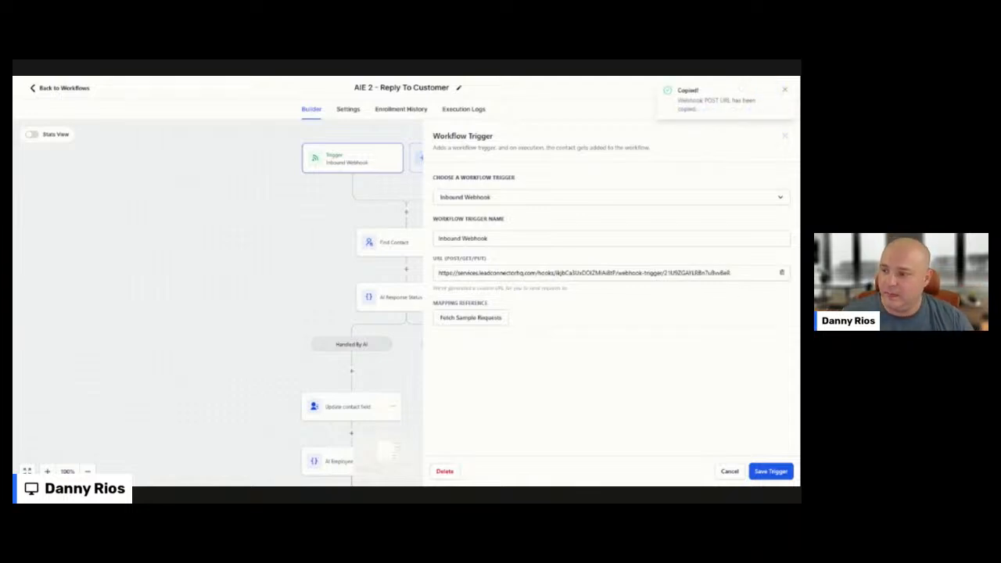
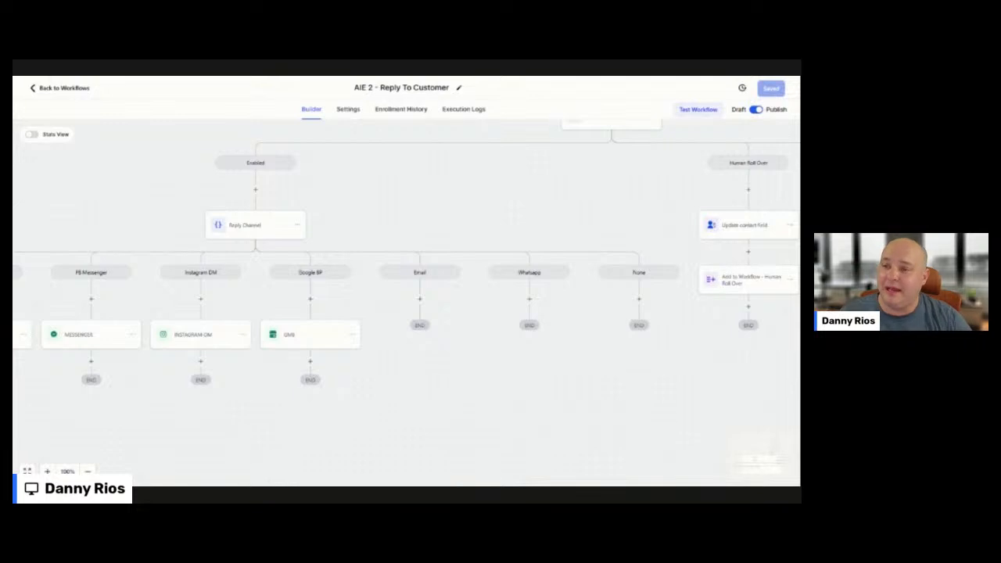
Return to the workflow folders, open AI Employee #1 - Custom Actions, and check the options for the Custom Actions By Conversation Stage workflow
click(65, 91)
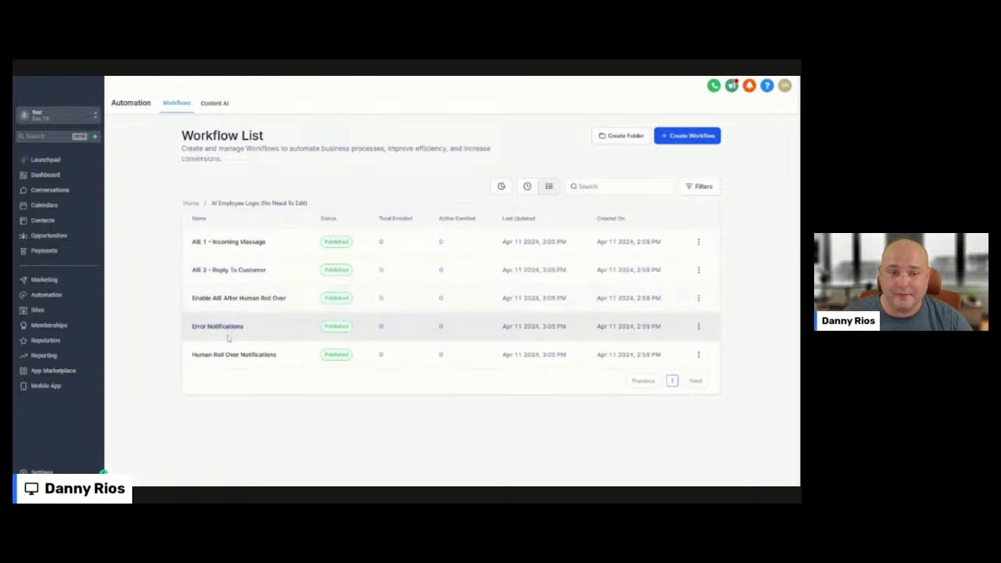
click(190, 204)
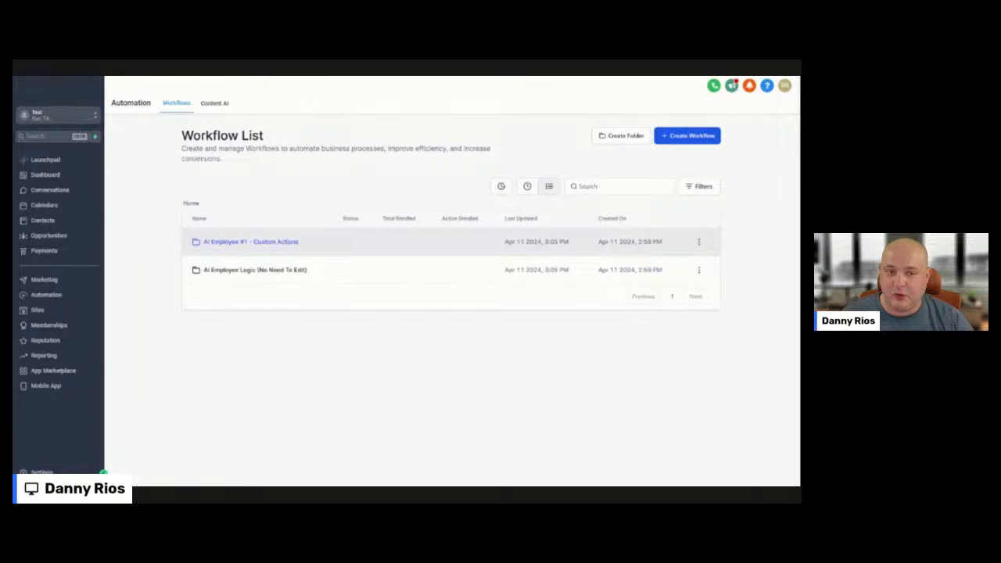
click(389, 244)
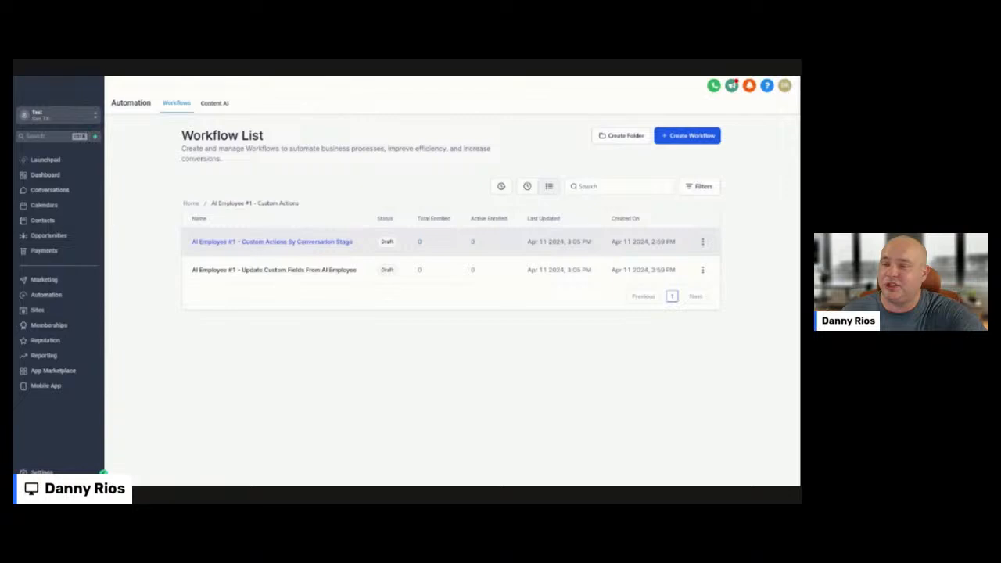
click(701, 242)
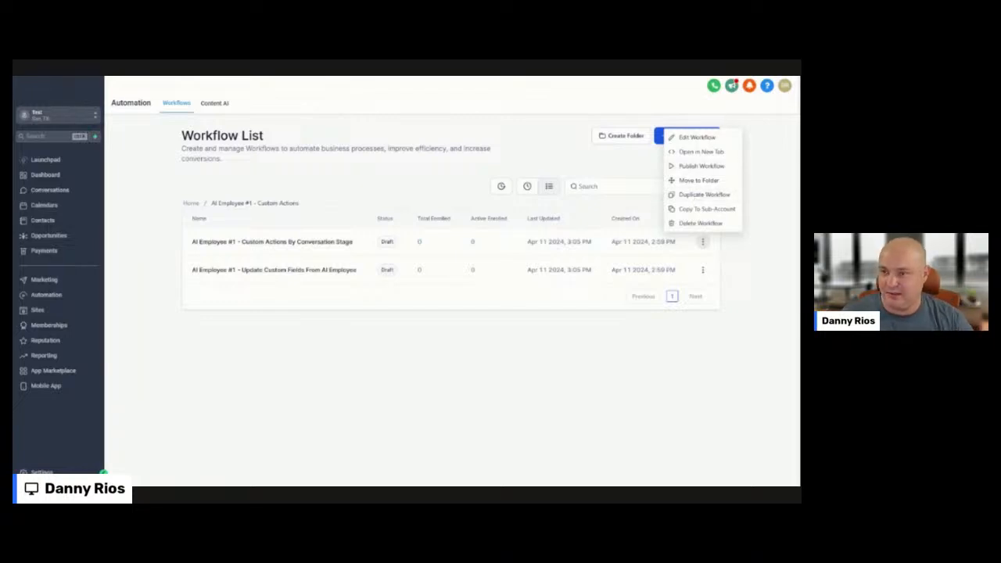
click(440, 333)
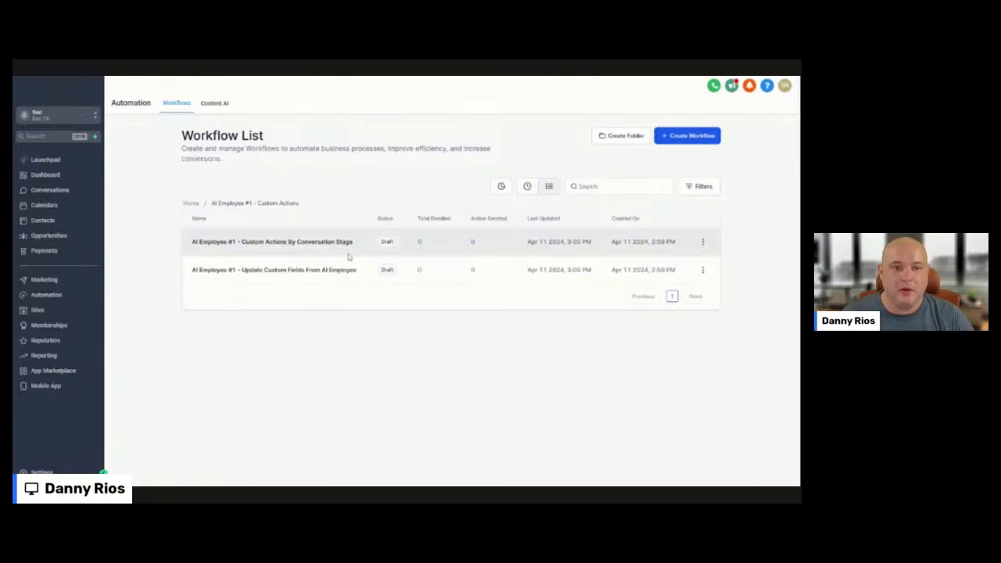
Inspect the Inbound Webhook trigger and Create/Update Contact fields of the Update Custom Fields From AI Employee workflow without saving, returning to the list
click(283, 270)
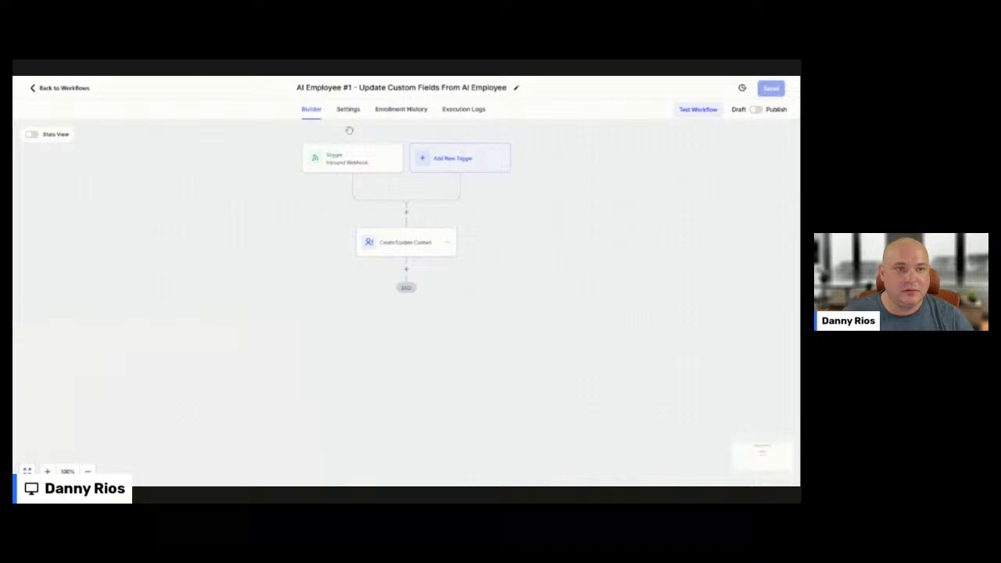
click(349, 167)
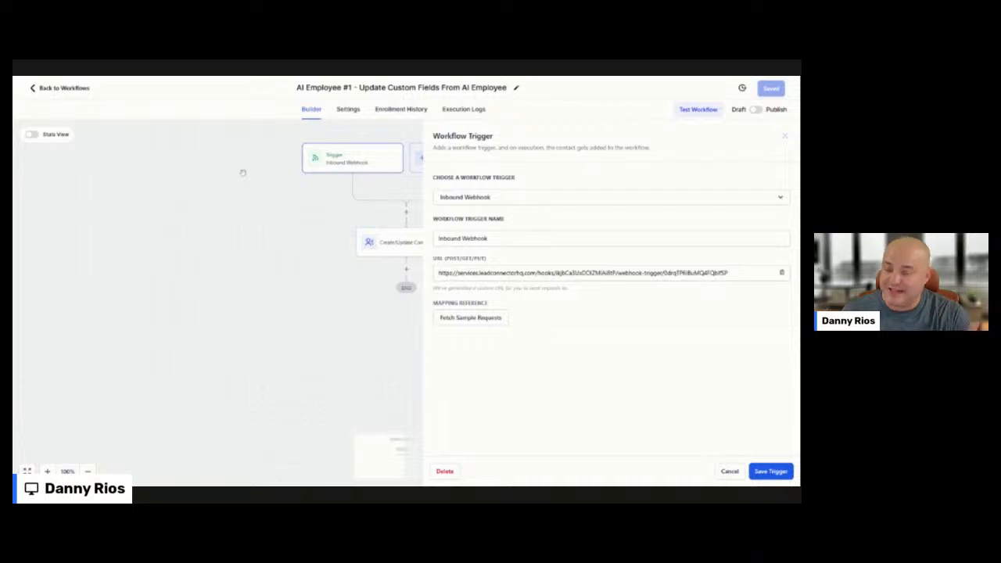
click(729, 471)
click(410, 242)
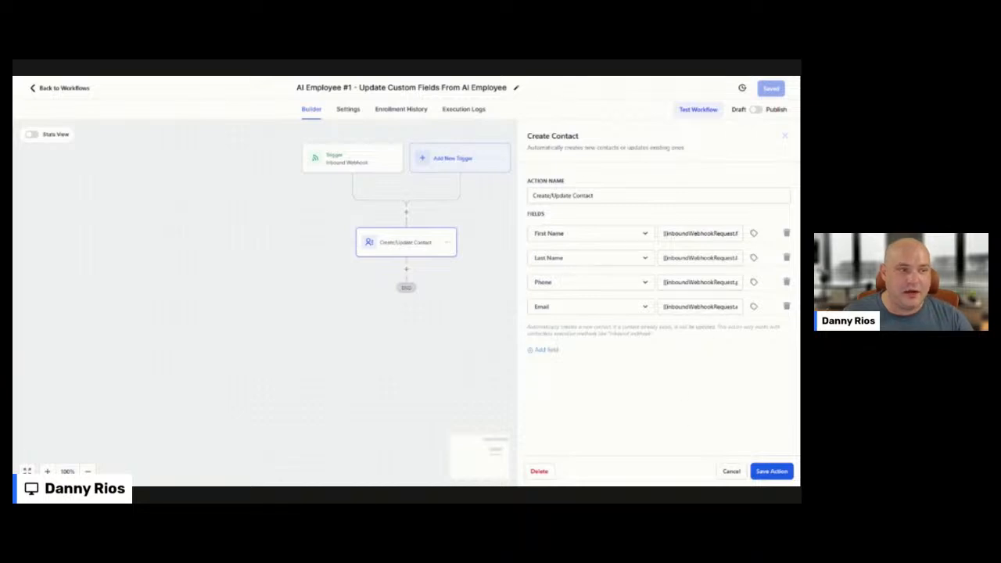
click(730, 471)
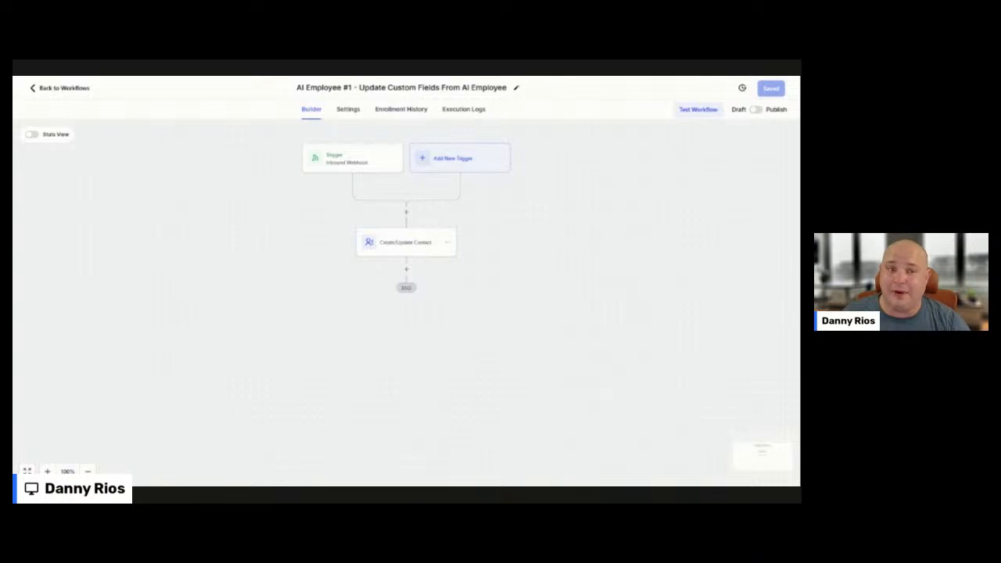
click(75, 90)
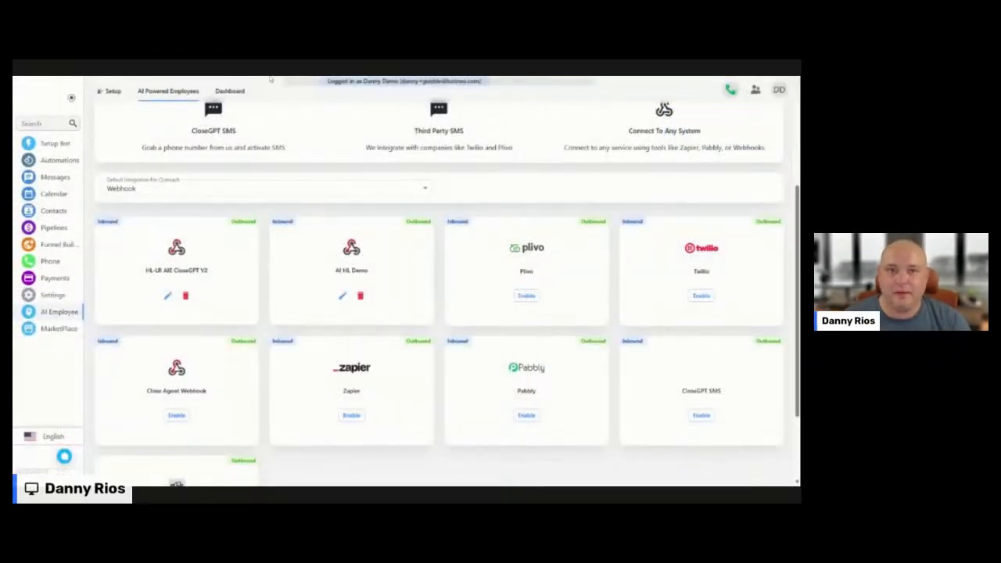
Switch to CloseGPT and review the trigger actions available for the AI employee's Objection handling stage without adding one
scroll(229, 155, up, 3)
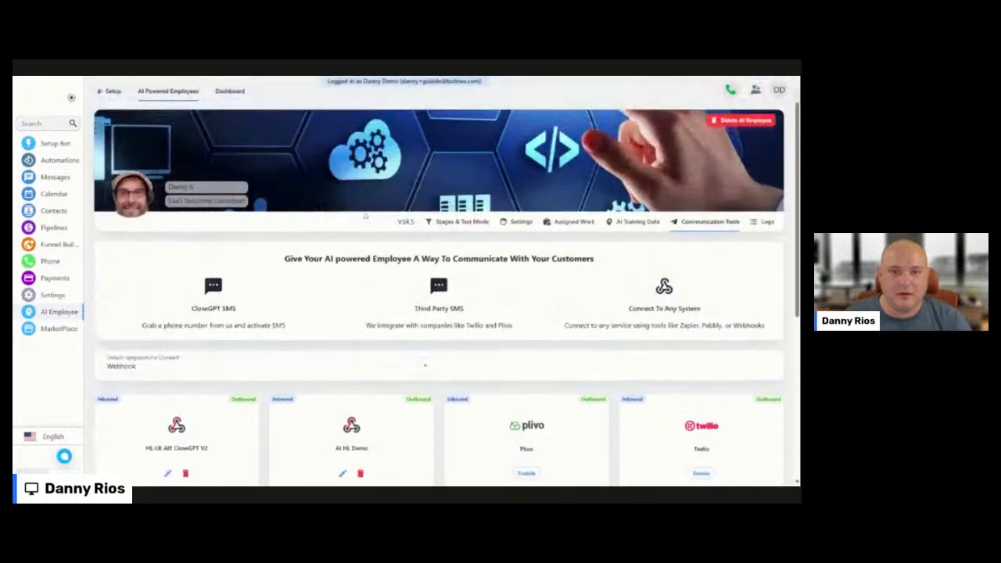
click(443, 224)
scroll(471, 274, down, 4)
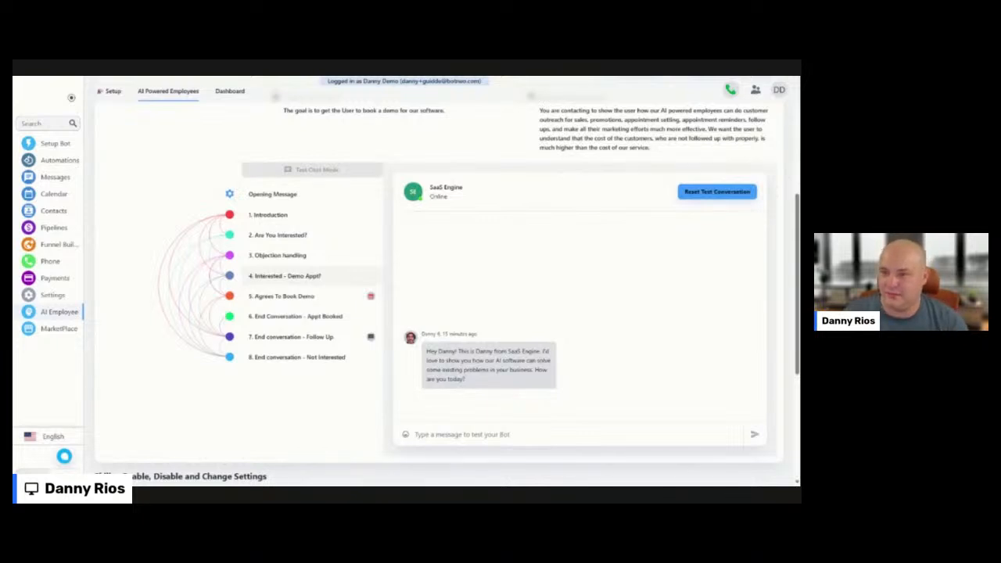
click(303, 256)
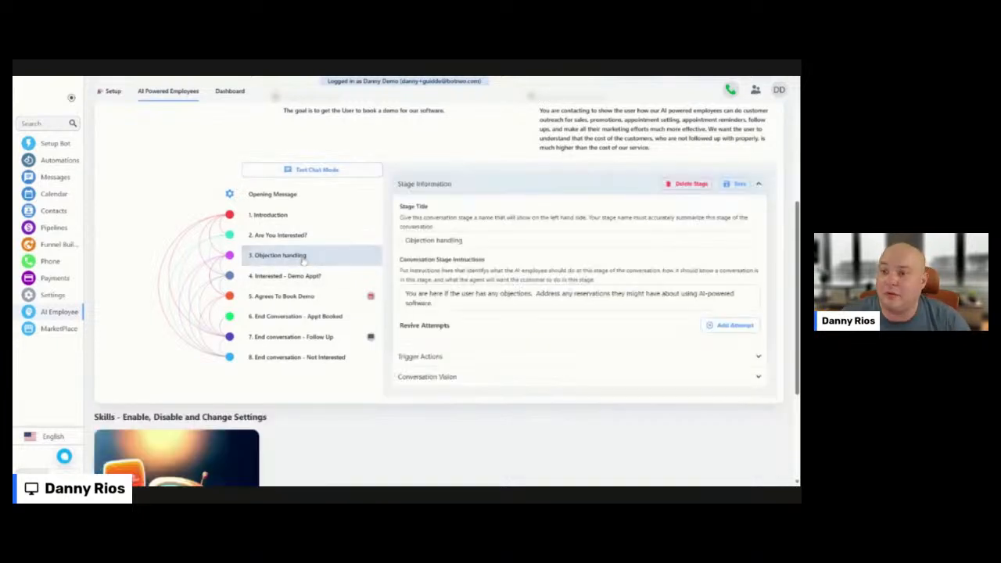
click(628, 357)
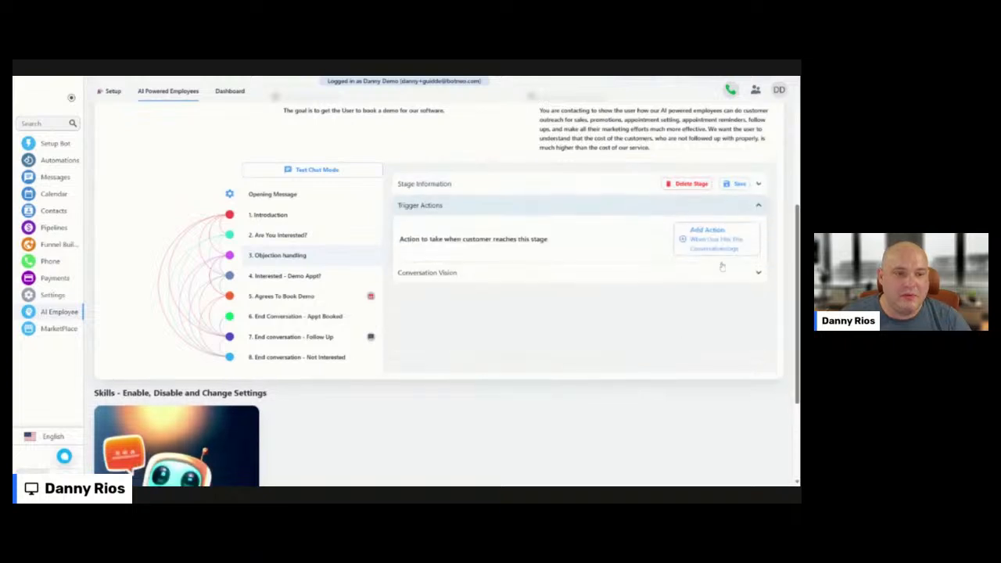
click(713, 238)
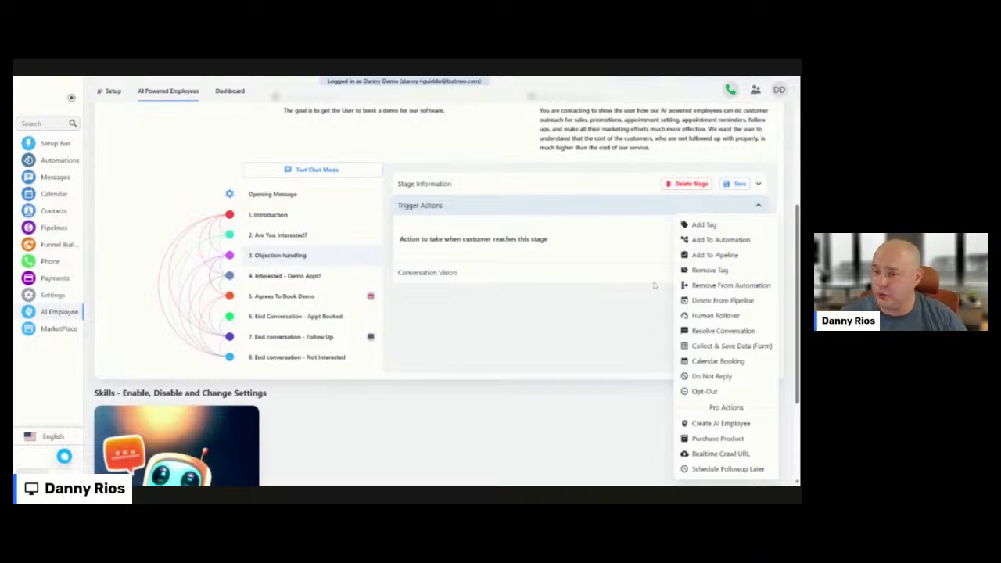
click(446, 330)
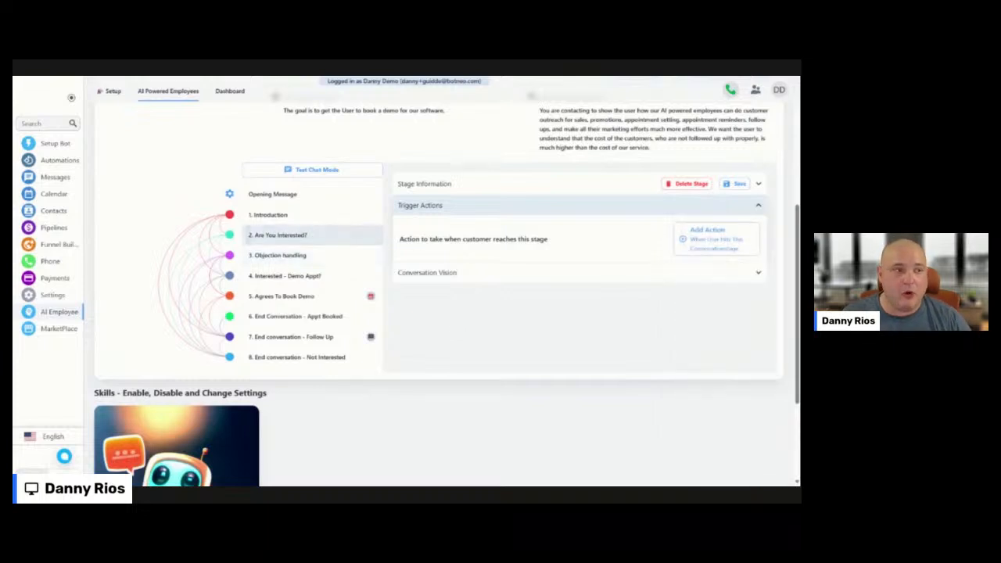
click(706, 235)
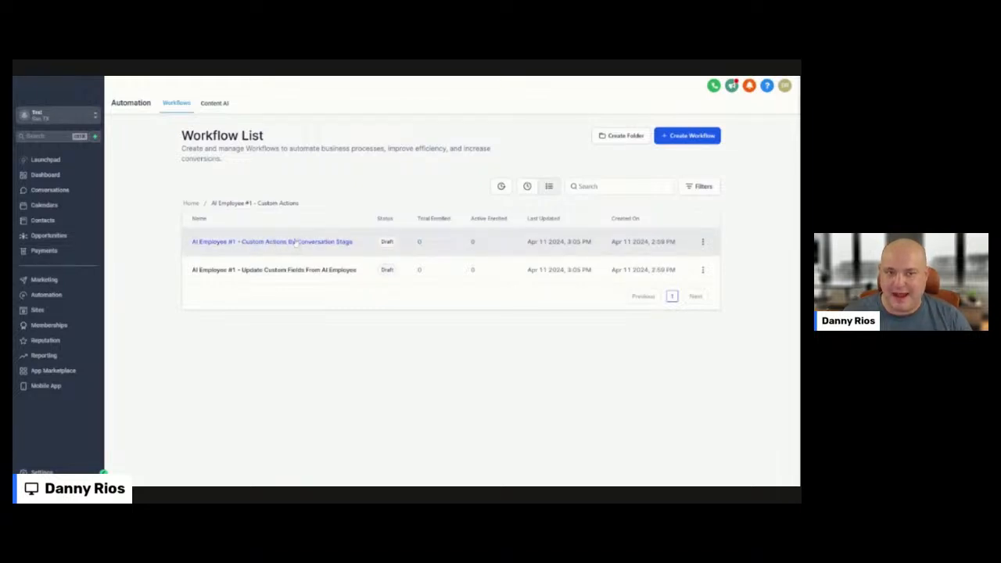
Switch back to the CRM, open the AI Employee #1 - Custom Actions By Conversation Stage workflow and inspect its AI Employee #1 condition
click(317, 243)
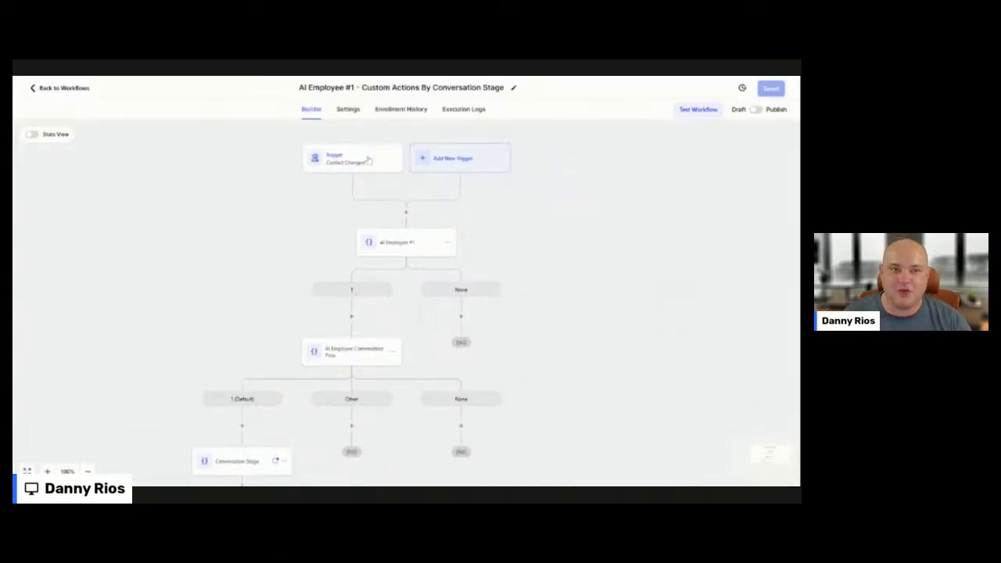
scroll(411, 207, down, 1)
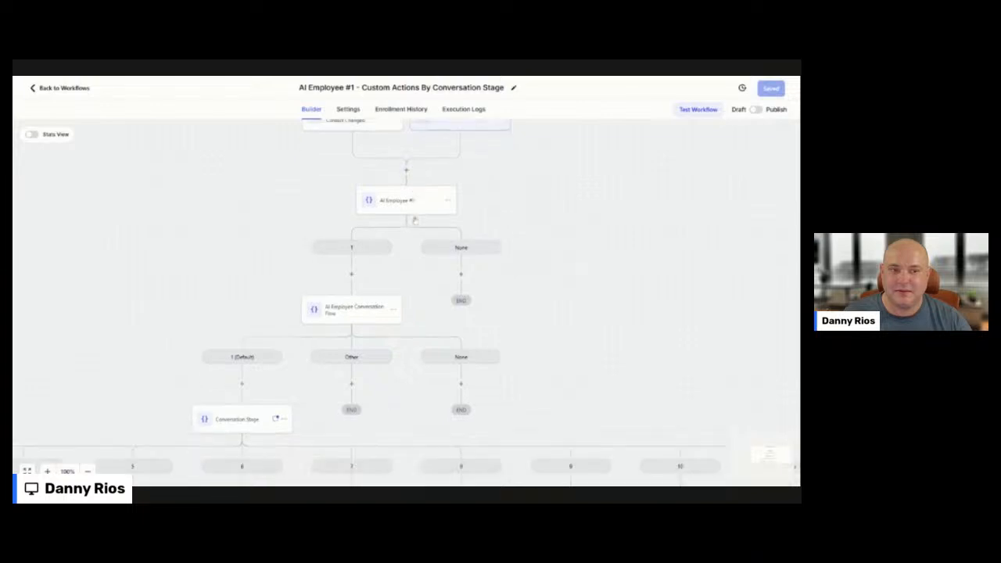
scroll(414, 194, up, 2)
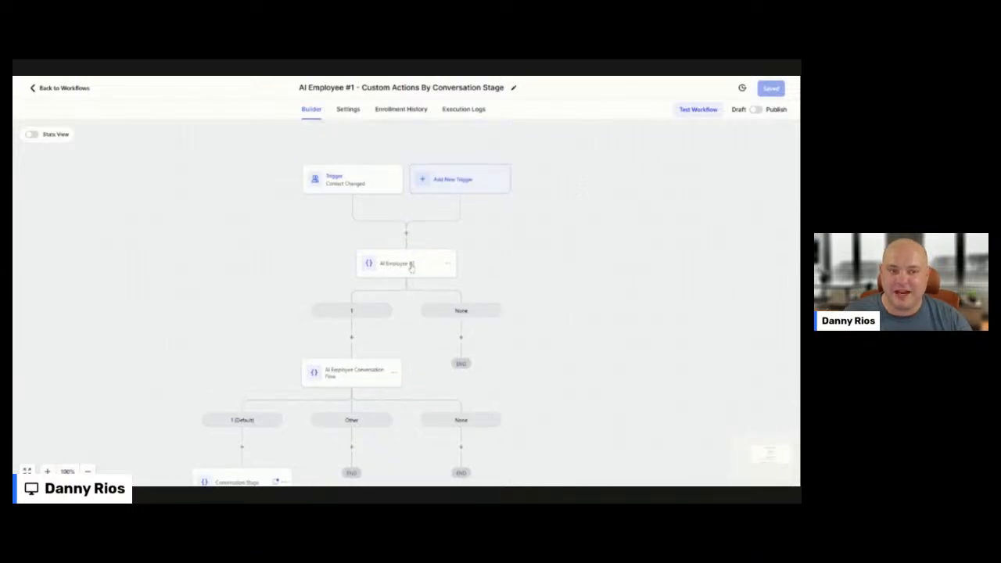
drag(318, 87, 397, 108)
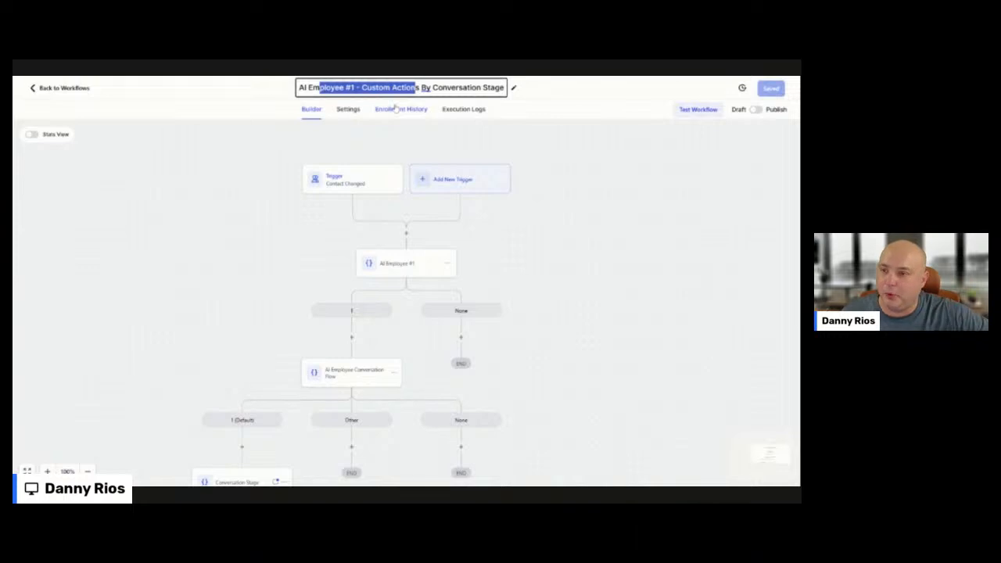
click(416, 265)
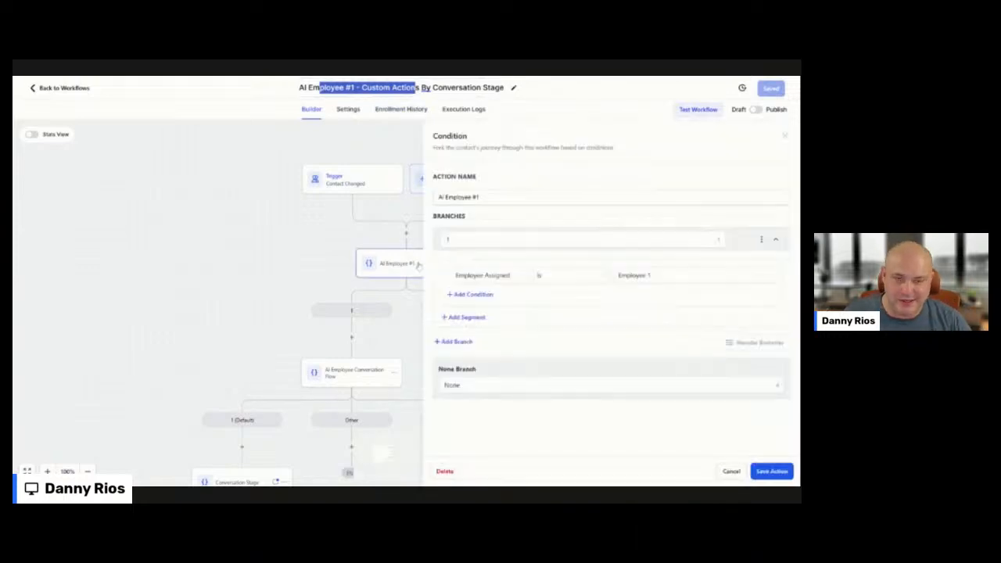
click(313, 265)
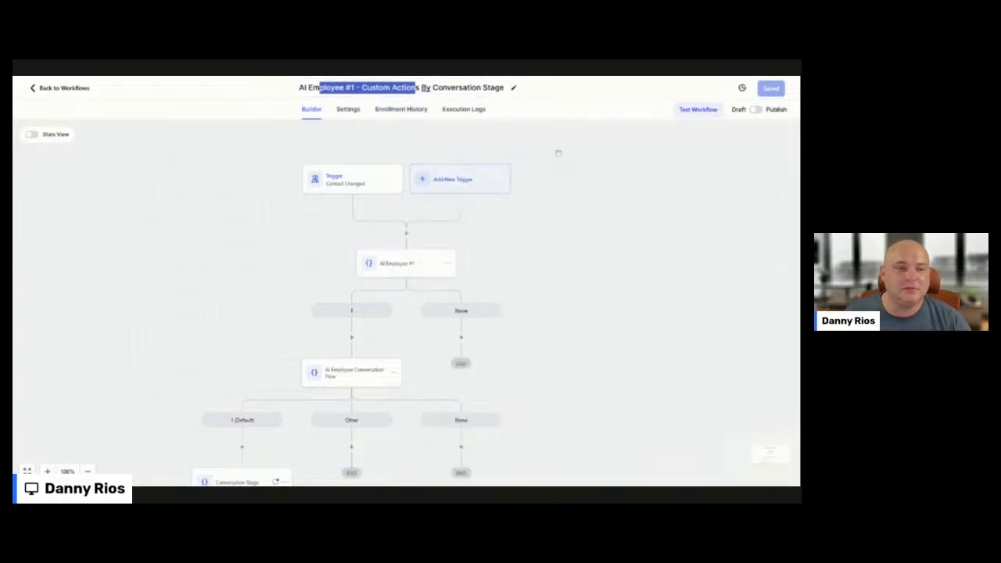
Examine the AI Employee Conversation Flow branches and the numbered Conversation Stage branches beneath them
scroll(290, 307, down, 1)
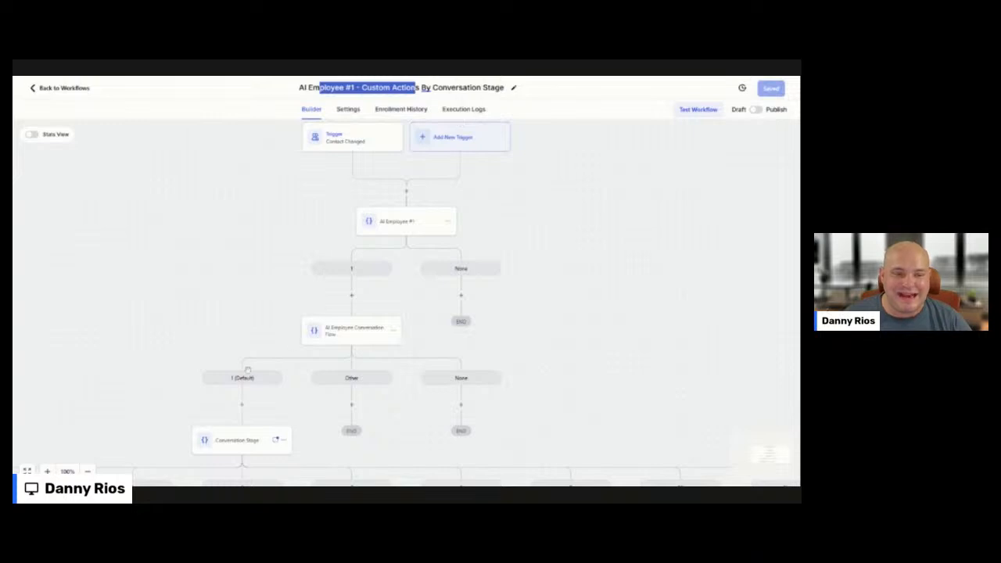
scroll(290, 307, down, 3)
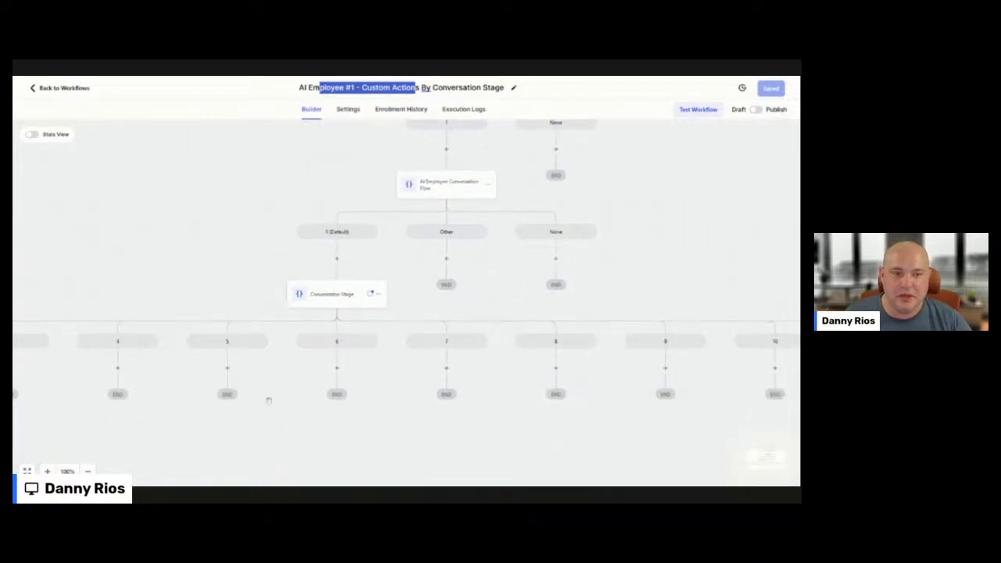
drag(268, 398, 560, 348)
drag(451, 357, 204, 356)
drag(602, 380, 617, 403)
drag(158, 414, 466, 415)
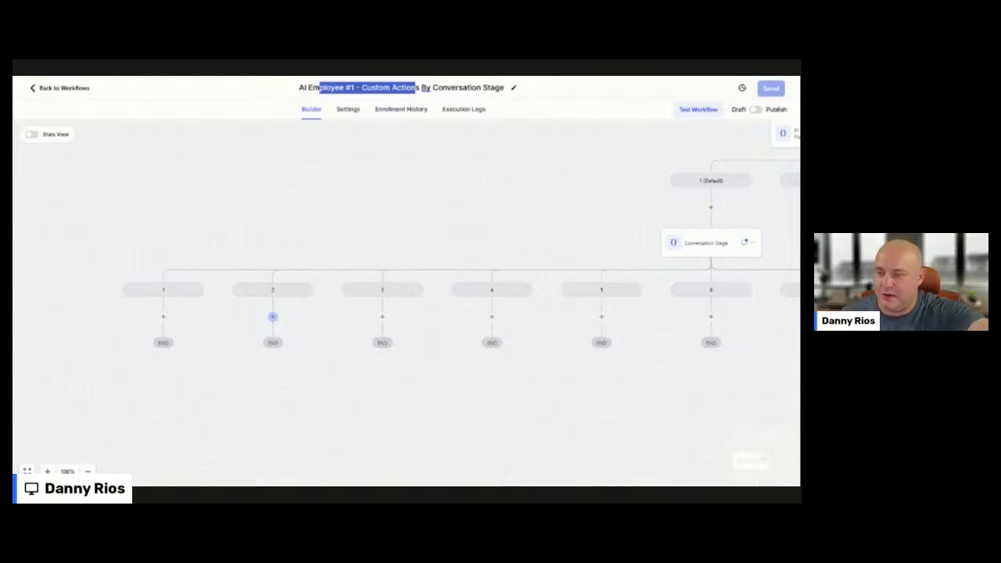
Review the Add Contact Tag action and its tag choices for Conversation Stage branch 2, leaving without saving the action
click(272, 316)
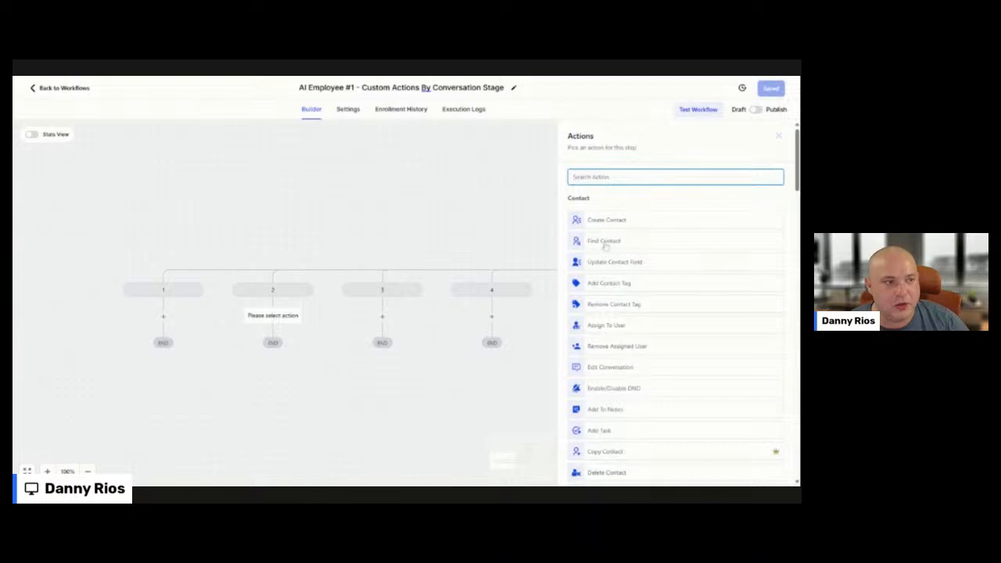
text(tag)
click(624, 213)
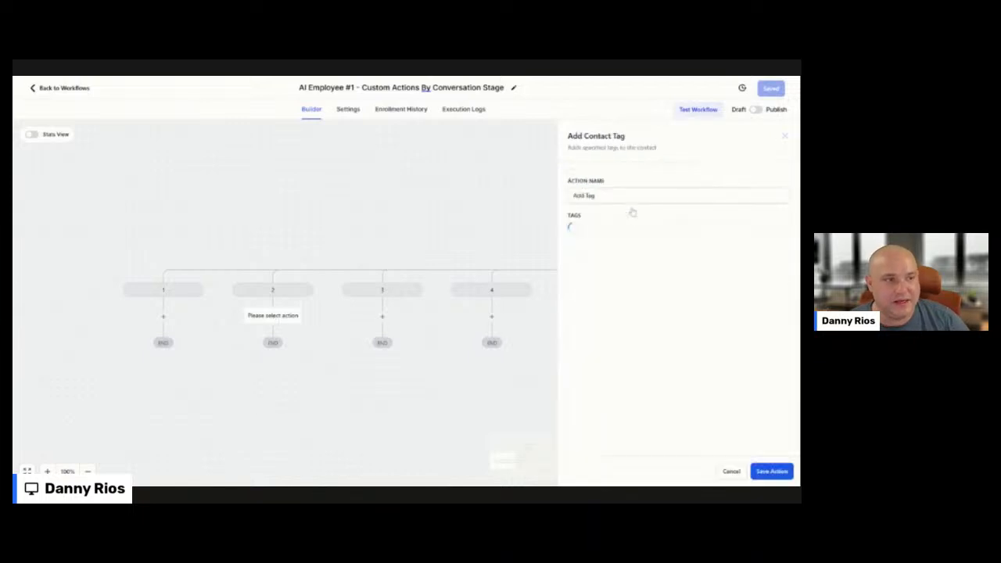
click(607, 230)
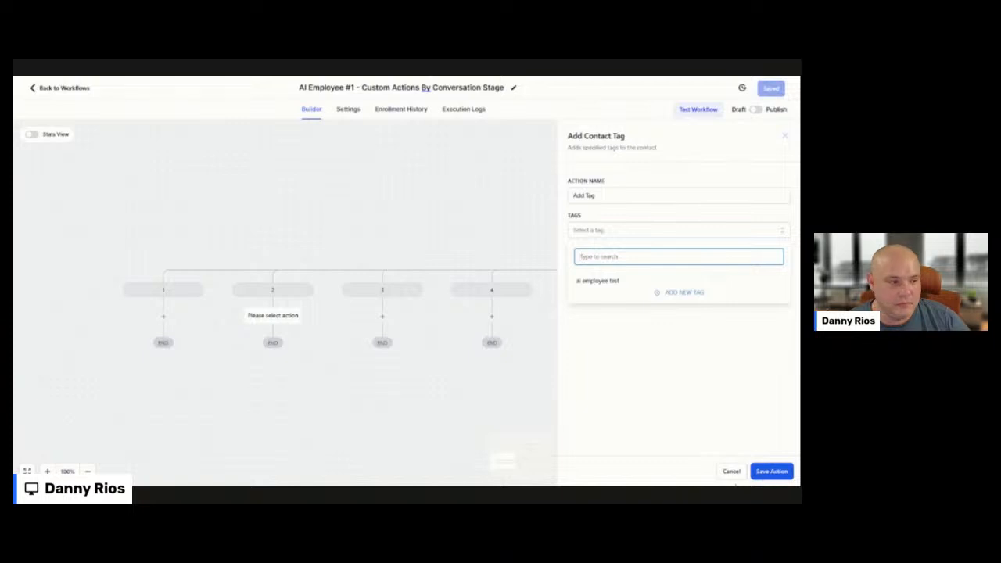
click(739, 471)
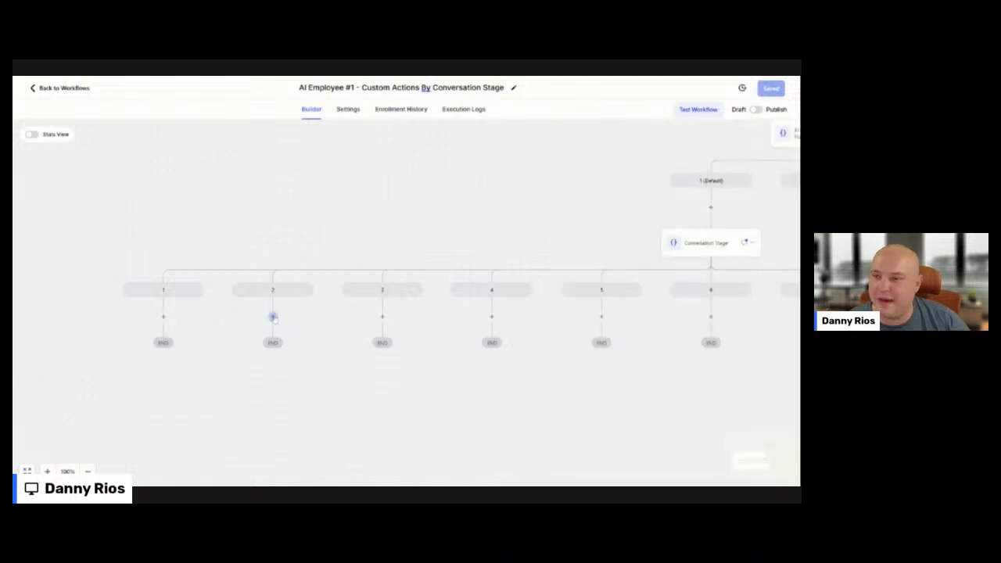
Find the Create/Update Opportunity action for Conversation Stage branch 2 and review its pipeline, stage and status fields without saving
click(273, 316)
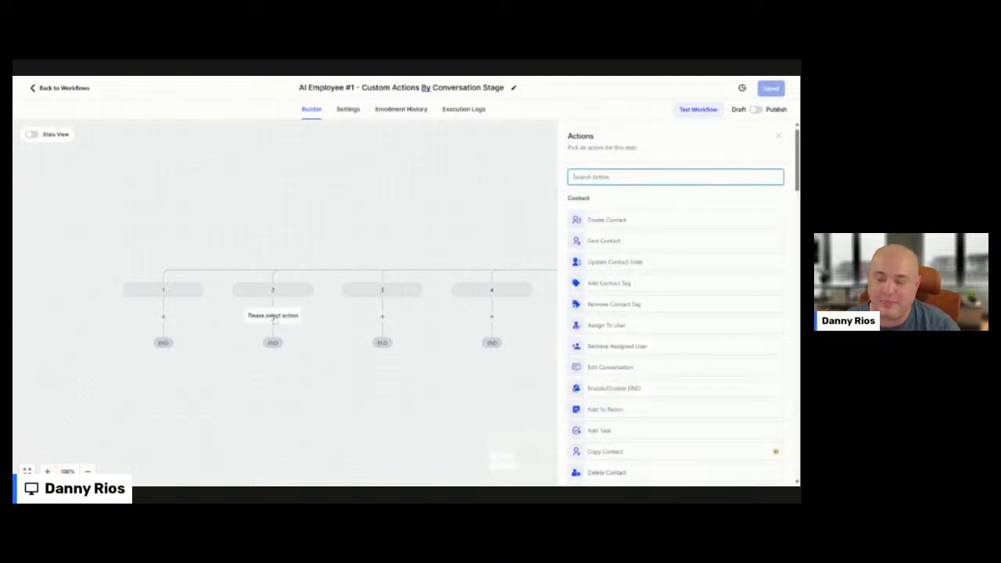
text(pip)
key(BackSpace)
key(BackSpace)
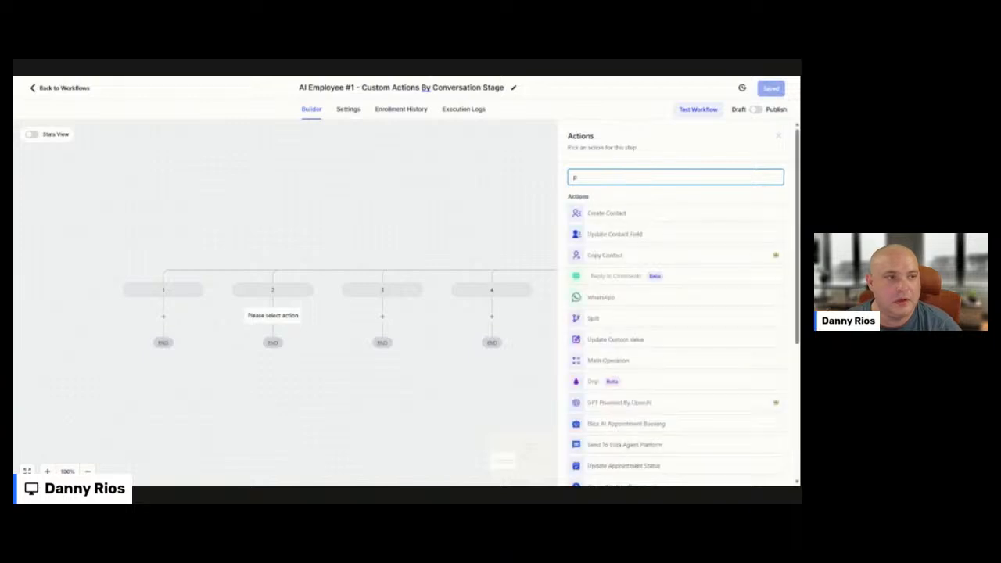
key(BackSpace)
text(opp)
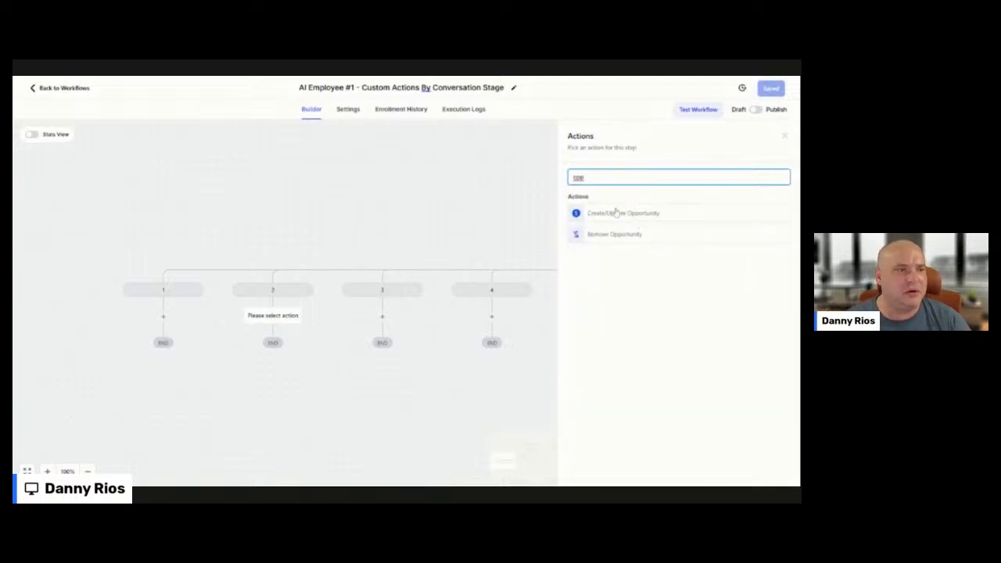
click(657, 214)
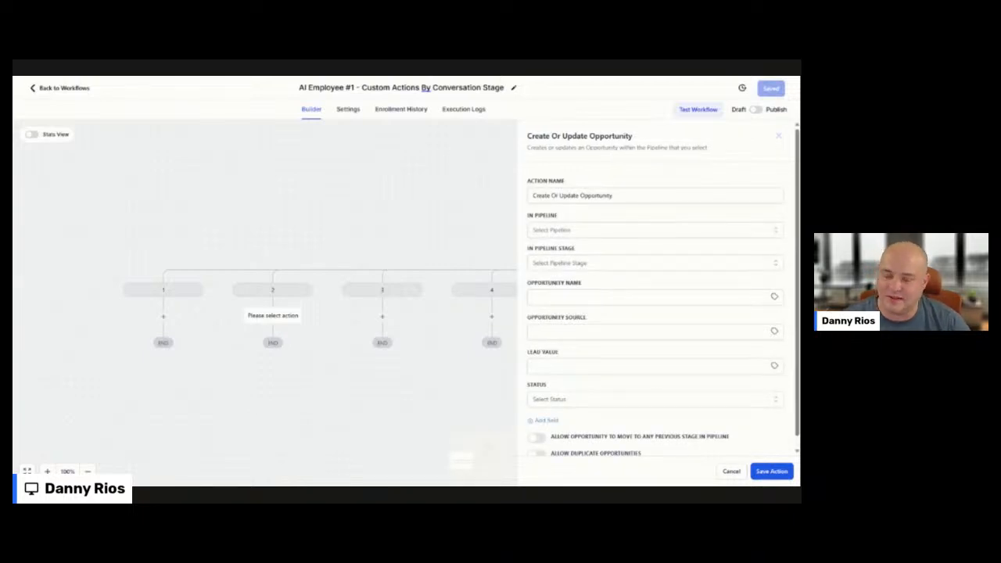
click(727, 471)
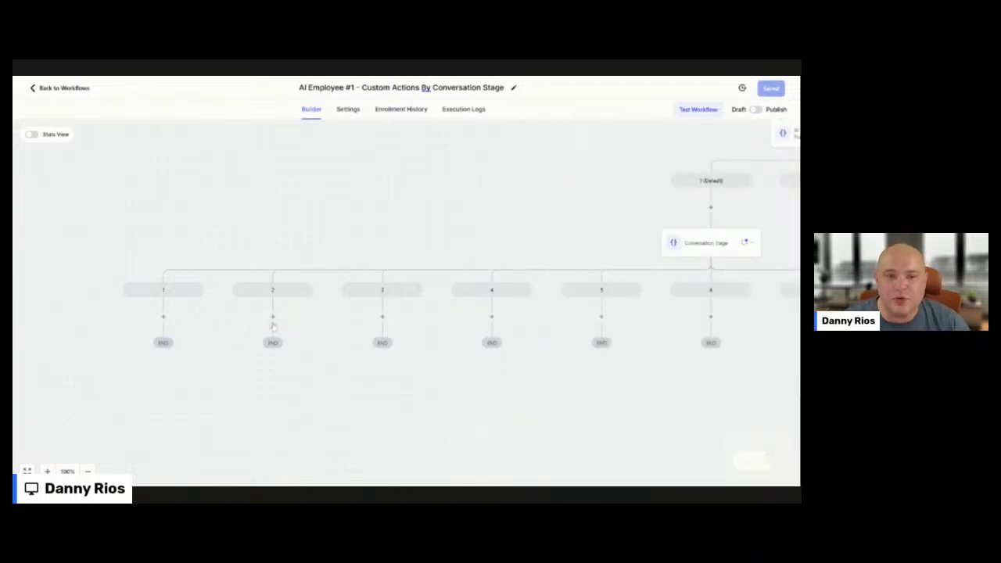
Open the list of available workflow actions for Conversation Stage branch 2
click(272, 316)
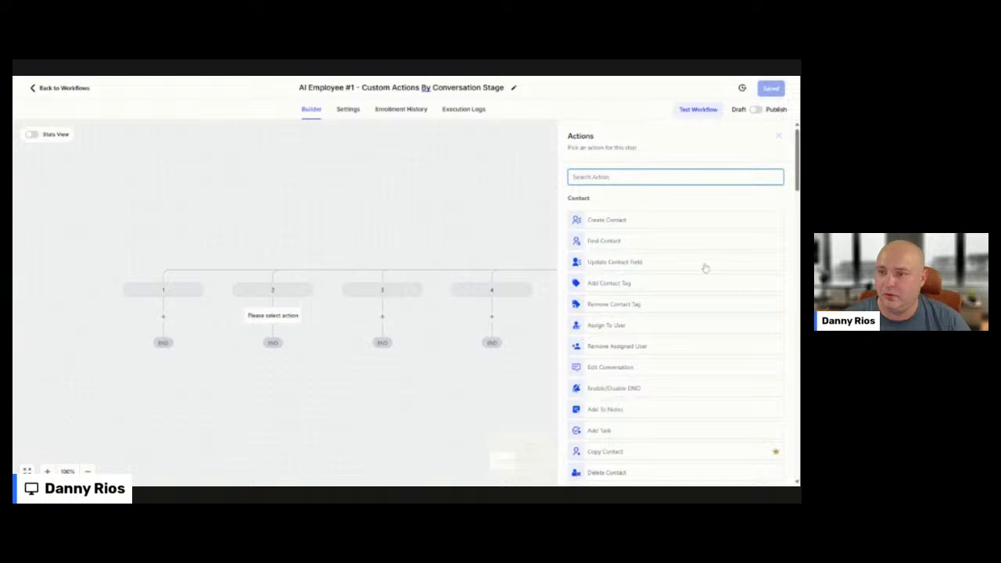